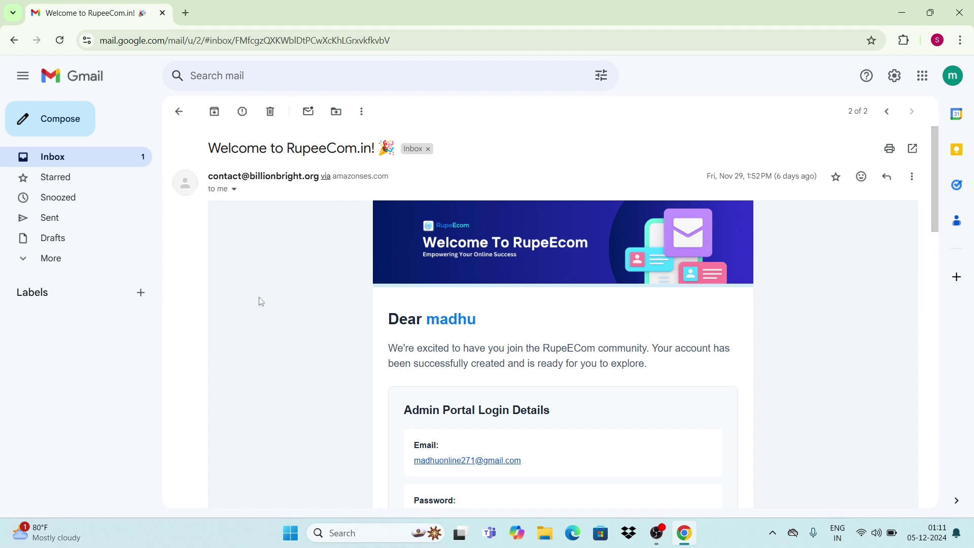
- Sign in to the admin portal with the saved admin e-mail and start creating a new store
{"action": "scroll", "coordinate": [461, 410], "scroll_direction": "down", "scroll_amount": 4}
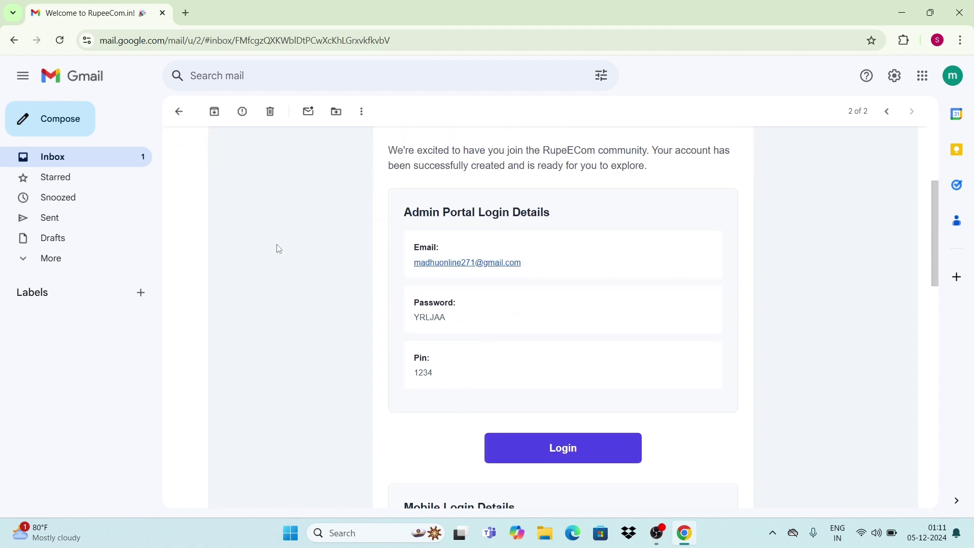
{"action": "scroll", "coordinate": [327, 429], "scroll_direction": "down", "scroll_amount": 3}
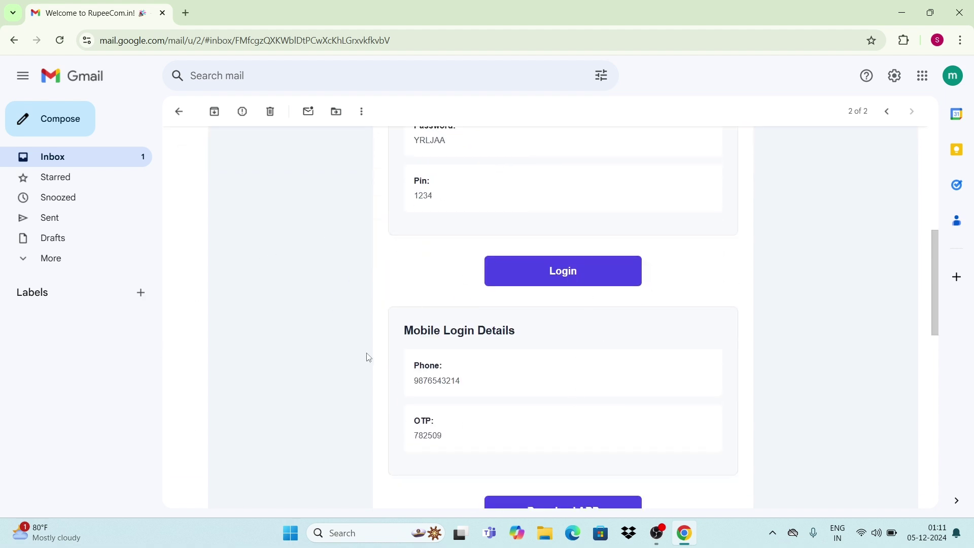
{"action": "scroll", "coordinate": [278, 304], "scroll_direction": "up", "scroll_amount": 4}
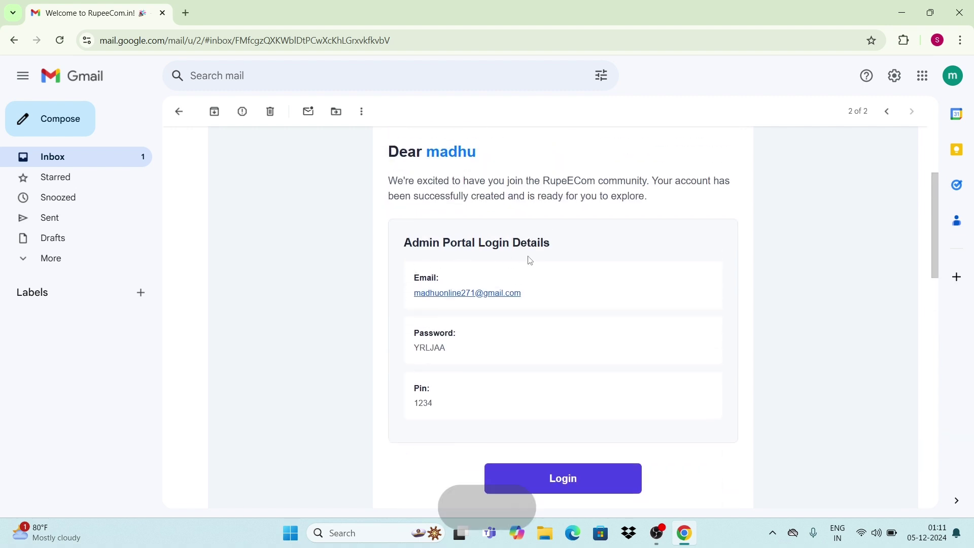
{"action": "scroll", "coordinate": [544, 341], "scroll_direction": "down", "scroll_amount": 1}
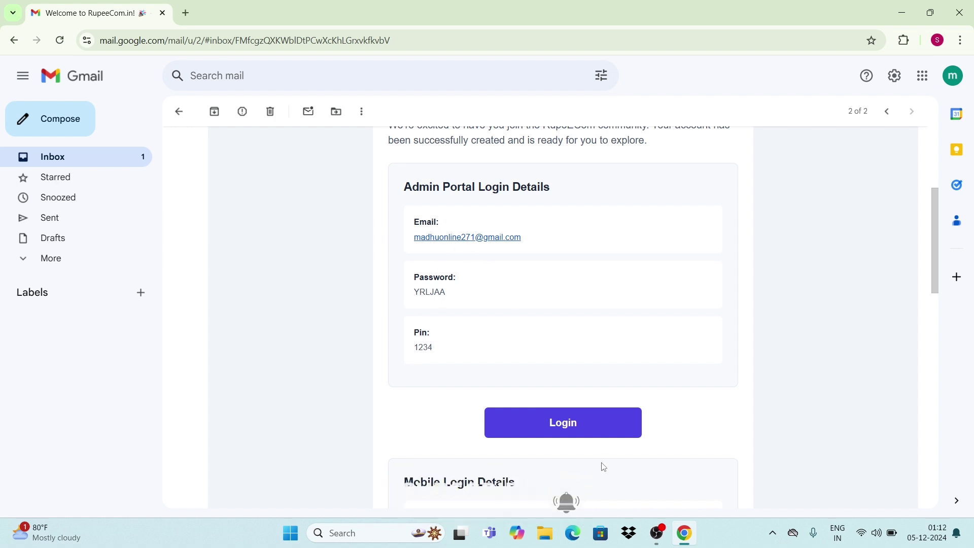
{"action": "left_click", "coordinate": [567, 420]}
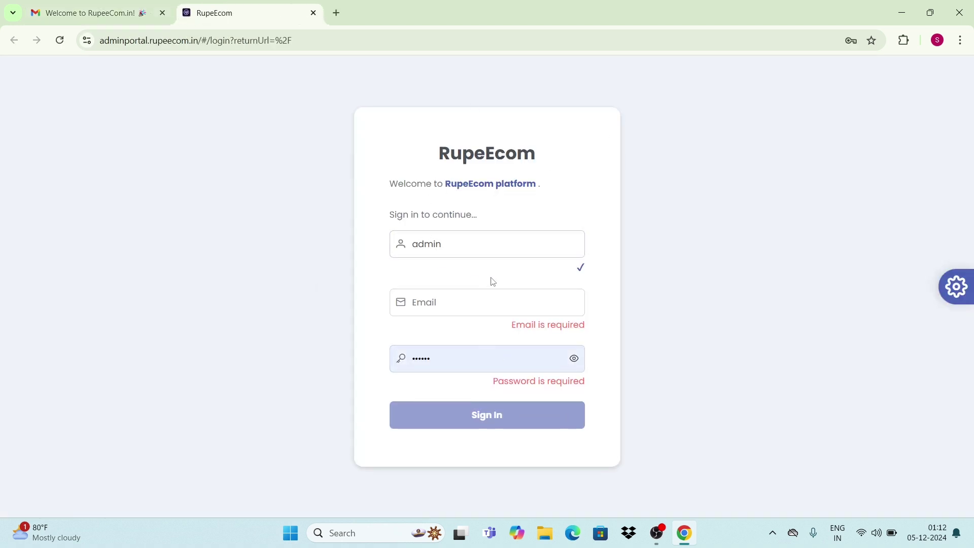
{"action": "left_click", "coordinate": [450, 312]}
{"action": "left_click", "coordinate": [452, 308]}
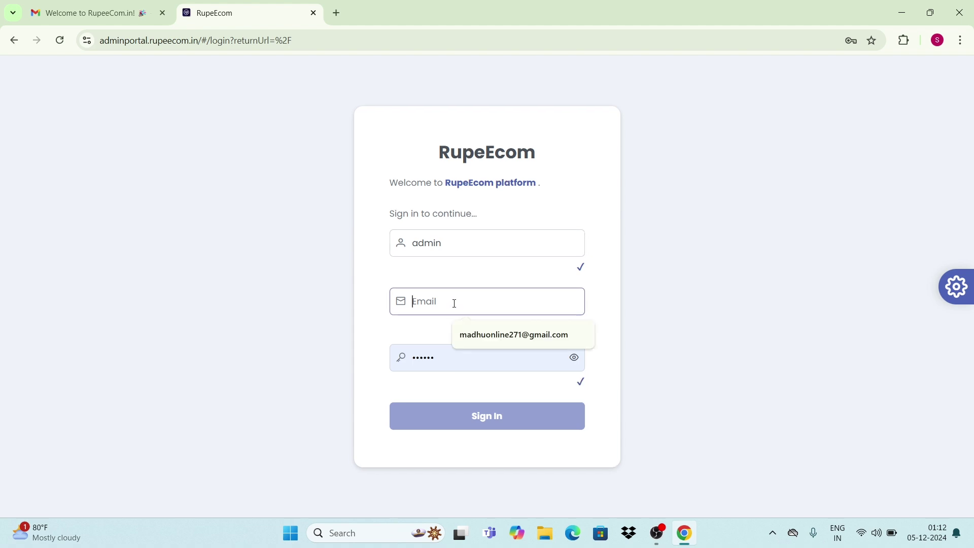
{"action": "left_click", "coordinate": [488, 334]}
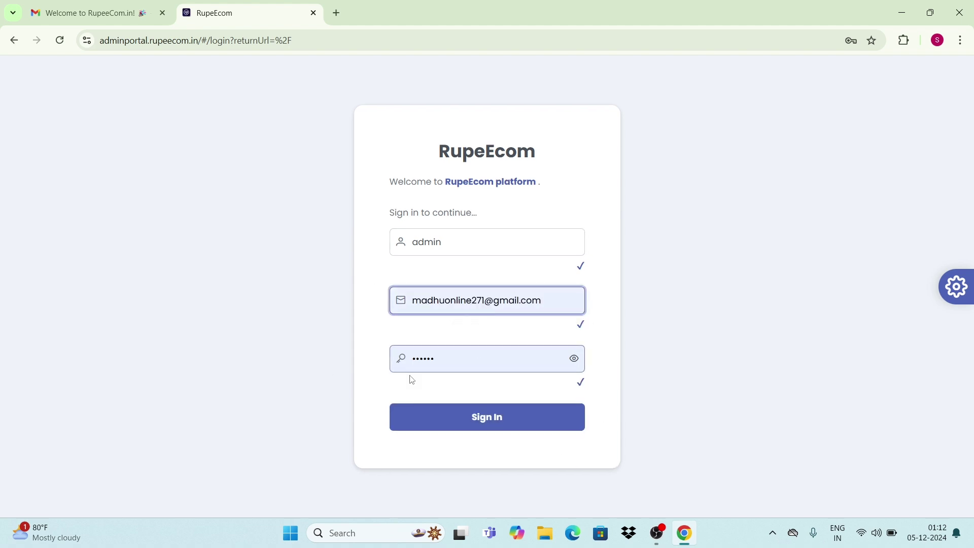
{"action": "left_click", "coordinate": [461, 420]}
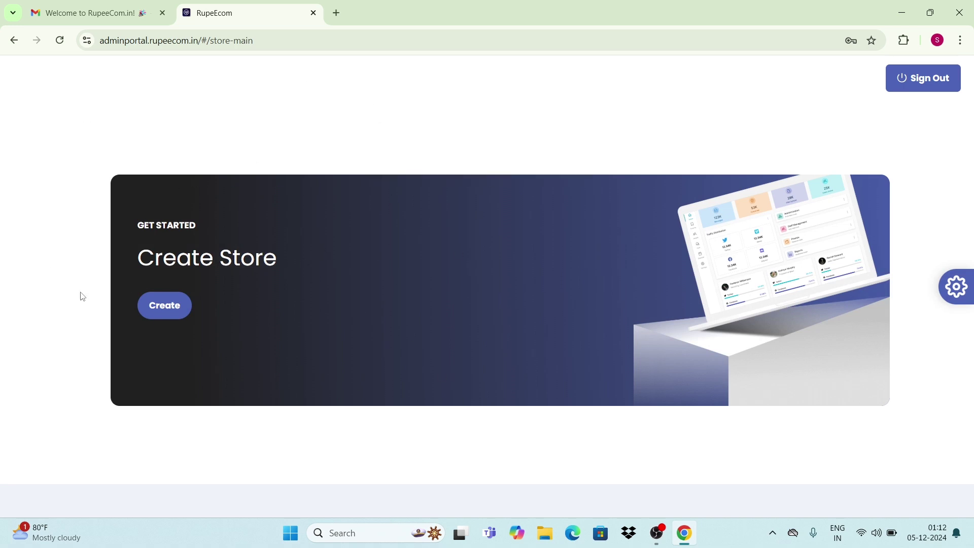
{"action": "left_click", "coordinate": [147, 312]}
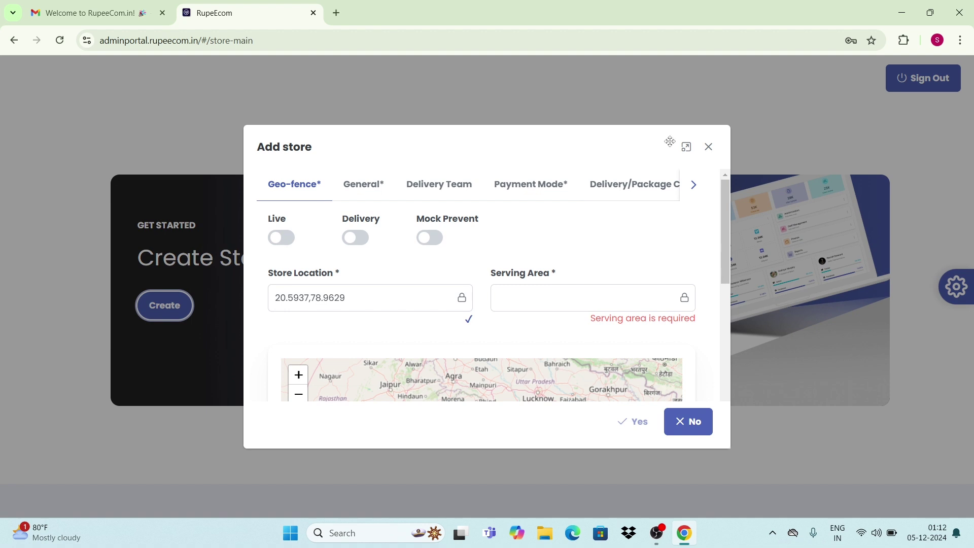
- Expand the Add store form to full page and show the Geo-fence map full screen
{"action": "left_click", "coordinate": [686, 147]}
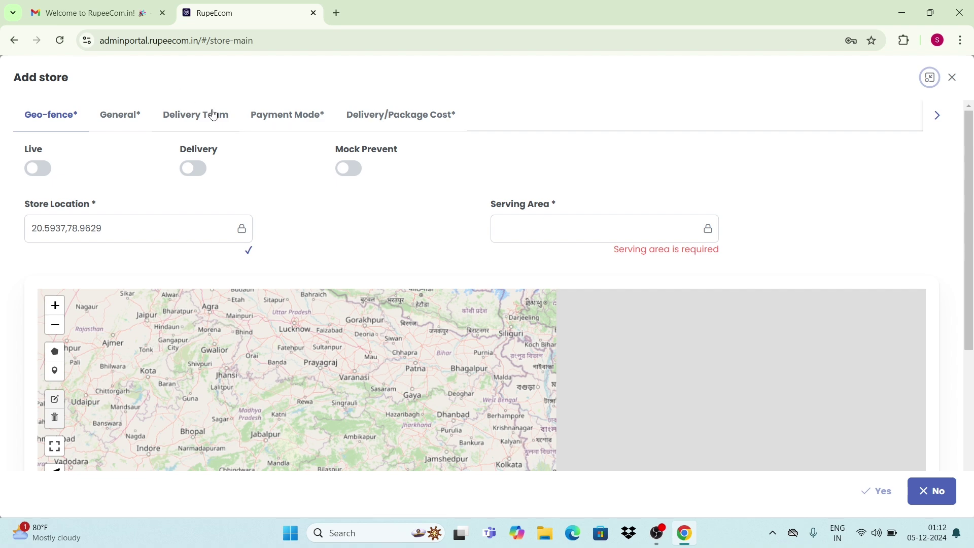
{"action": "left_click", "coordinate": [49, 115]}
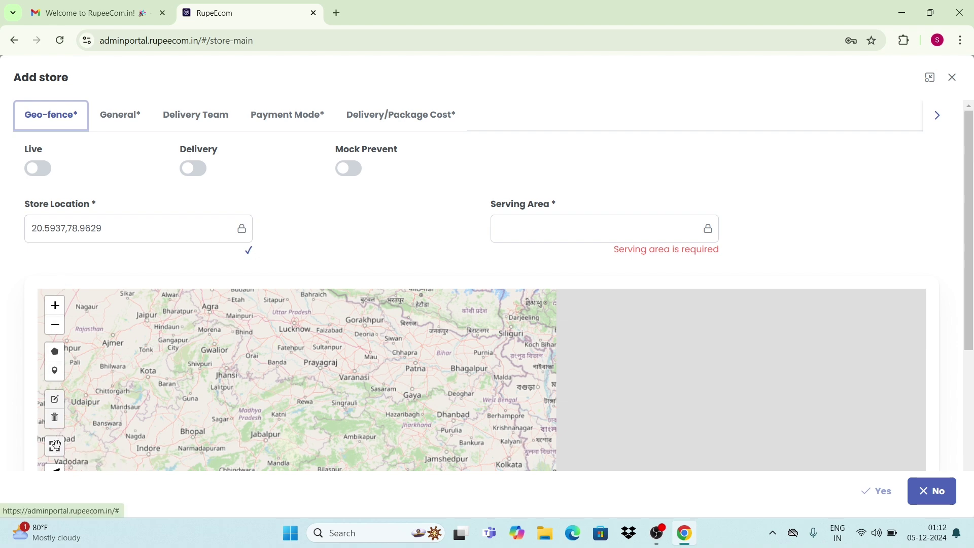
{"action": "scroll", "coordinate": [56, 447], "scroll_direction": "down", "scroll_amount": 4}
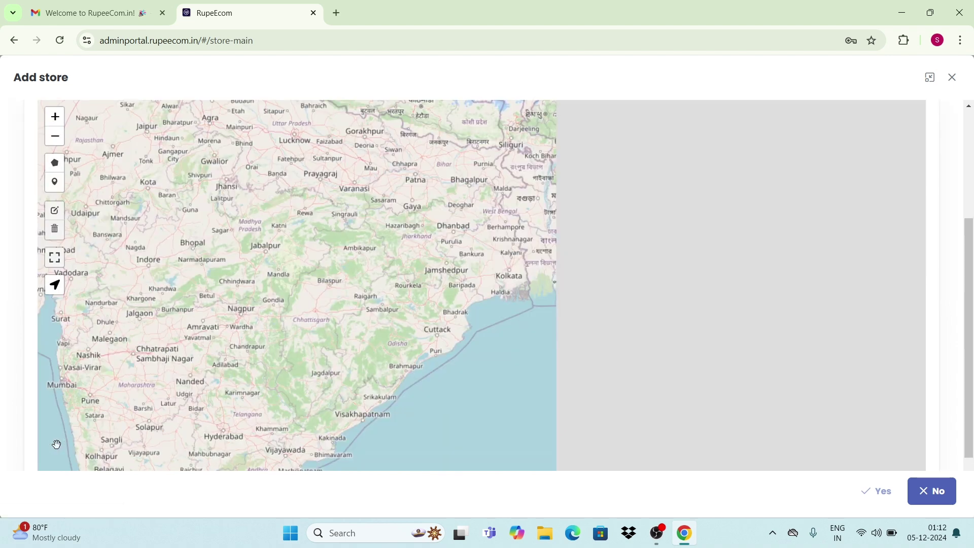
{"action": "left_click", "coordinate": [53, 257]}
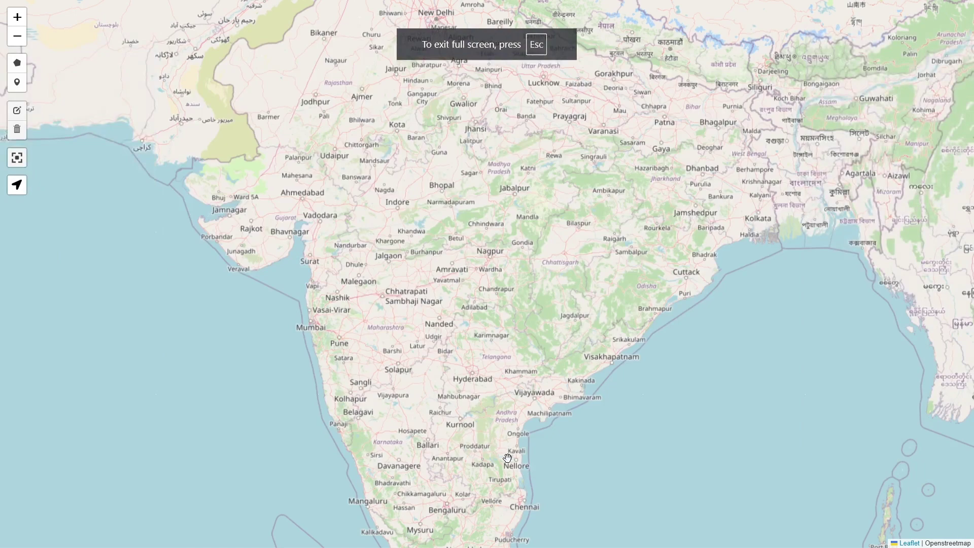
- Place the store location marker at Nellore on the map
{"action": "scroll", "coordinate": [507, 456], "scroll_direction": "up", "scroll_amount": 1}
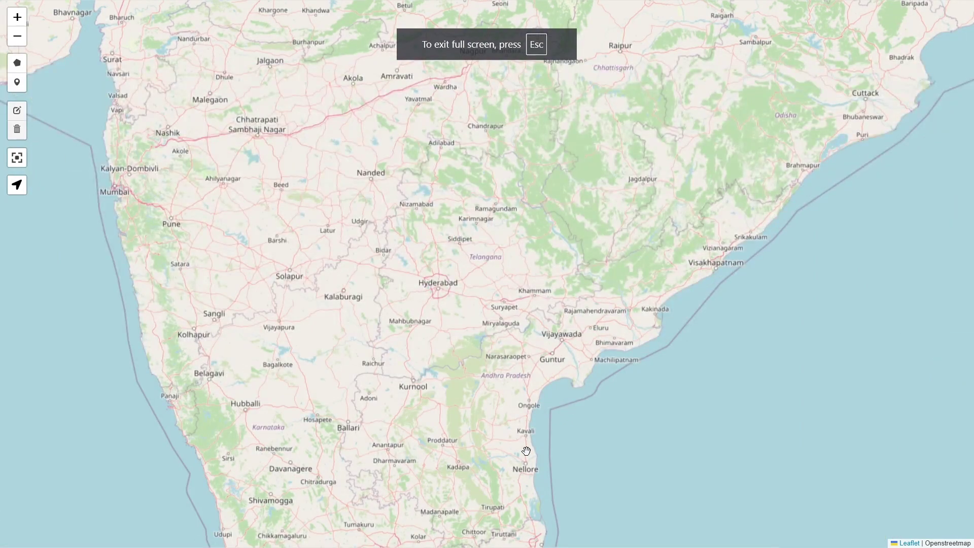
{"action": "scroll", "coordinate": [524, 445], "scroll_direction": "up", "scroll_amount": 1}
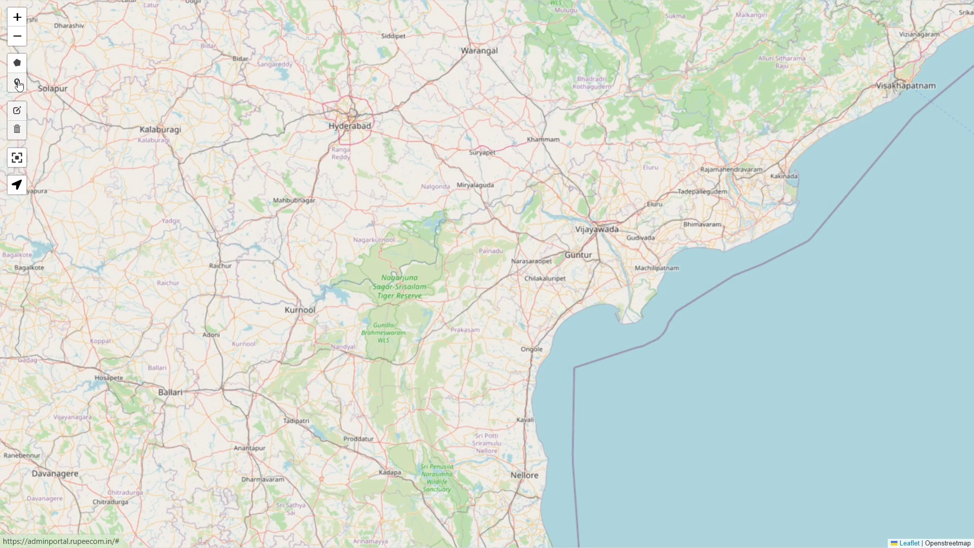
{"action": "left_click", "coordinate": [17, 84]}
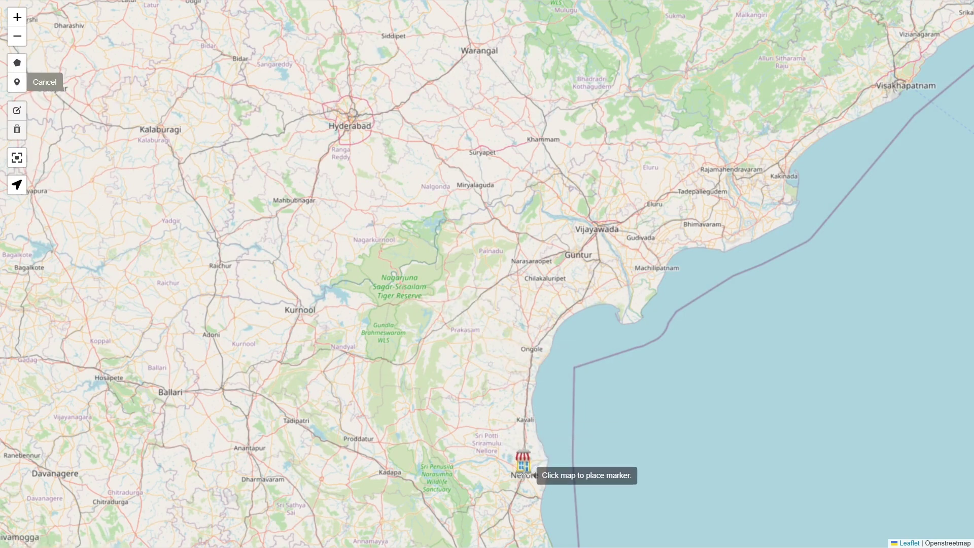
{"action": "left_click", "coordinate": [524, 472]}
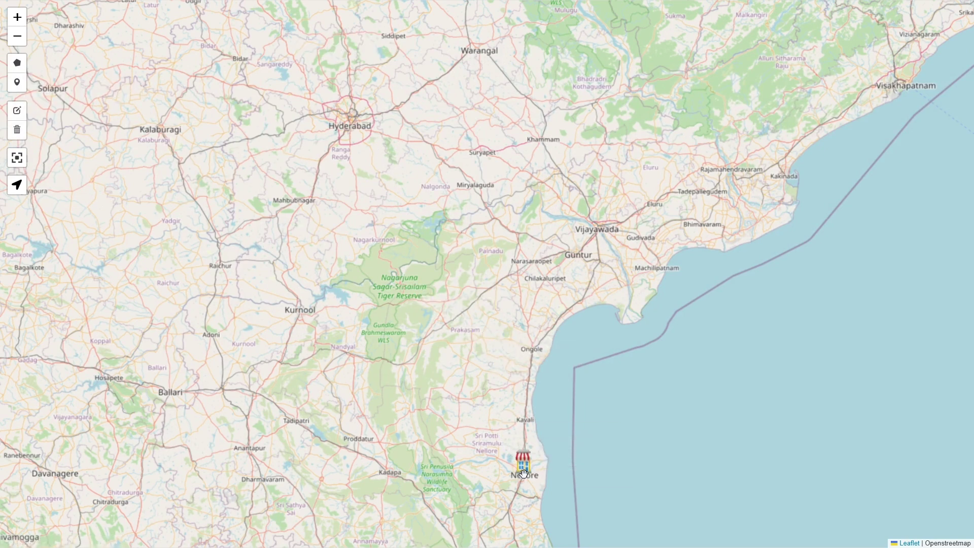
- Draw a four-corner serving-area polygon around Nellore
{"action": "left_click", "coordinate": [17, 63]}
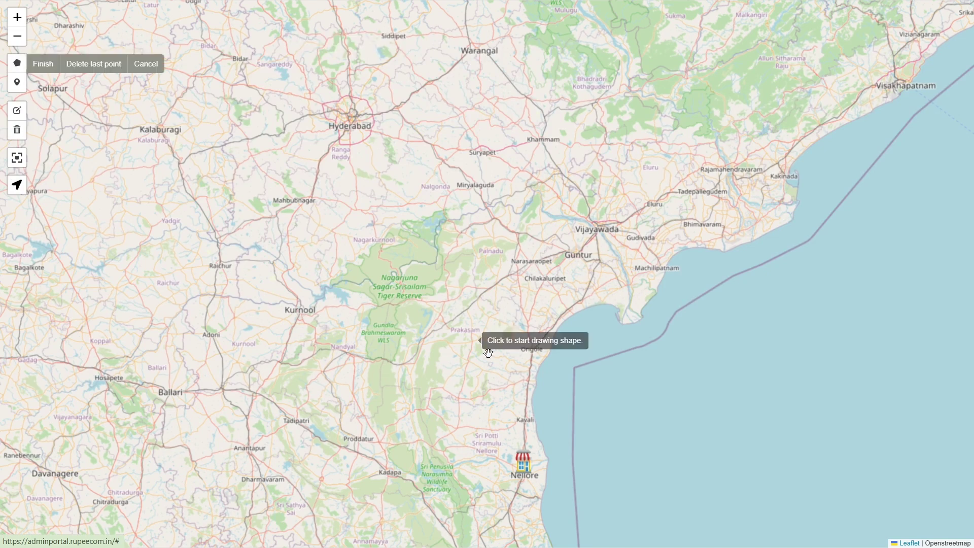
{"action": "left_click", "coordinate": [523, 441]}
{"action": "left_click", "coordinate": [487, 464]}
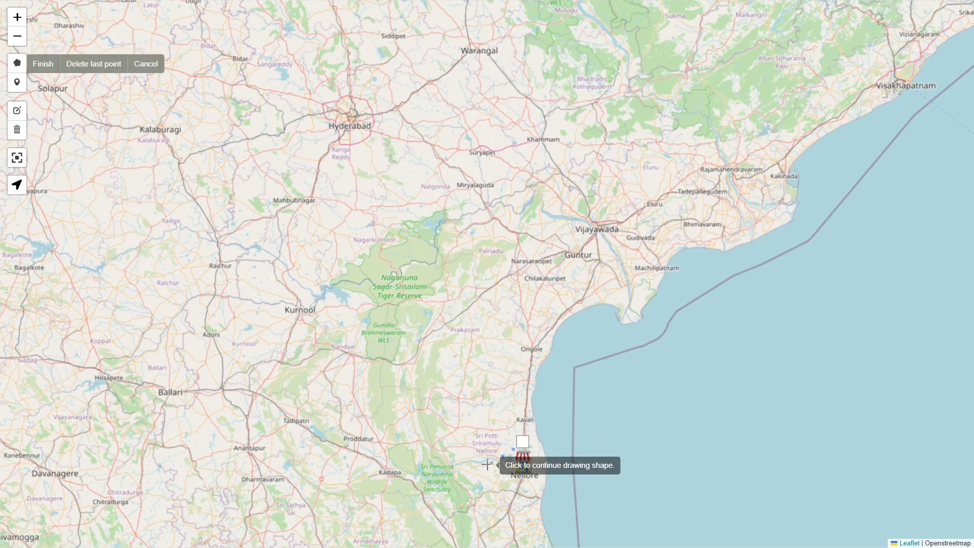
{"action": "left_click", "coordinate": [512, 496]}
{"action": "left_click", "coordinate": [550, 475]}
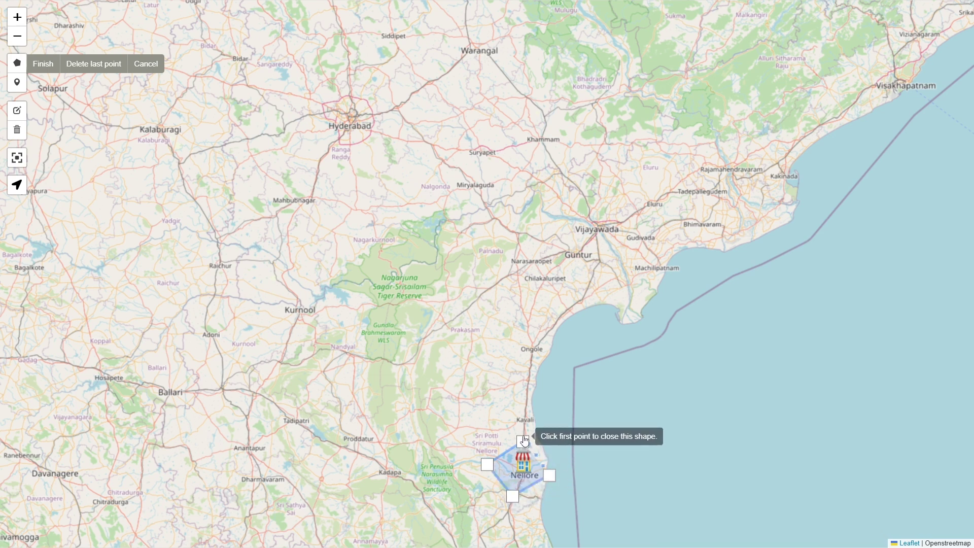
{"action": "left_click", "coordinate": [523, 440]}
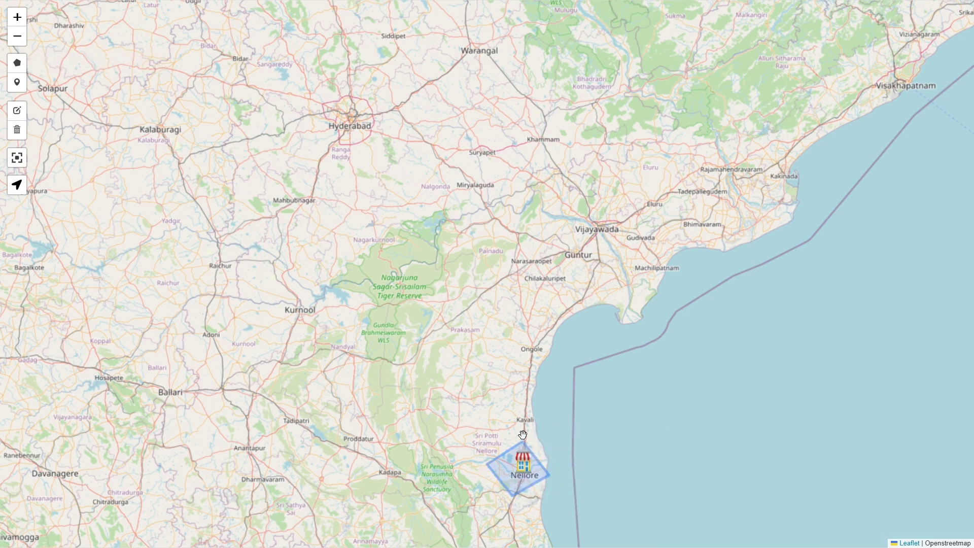
- Draw a four-corner serving-area polygon around Ongole
{"action": "left_click", "coordinate": [17, 63]}
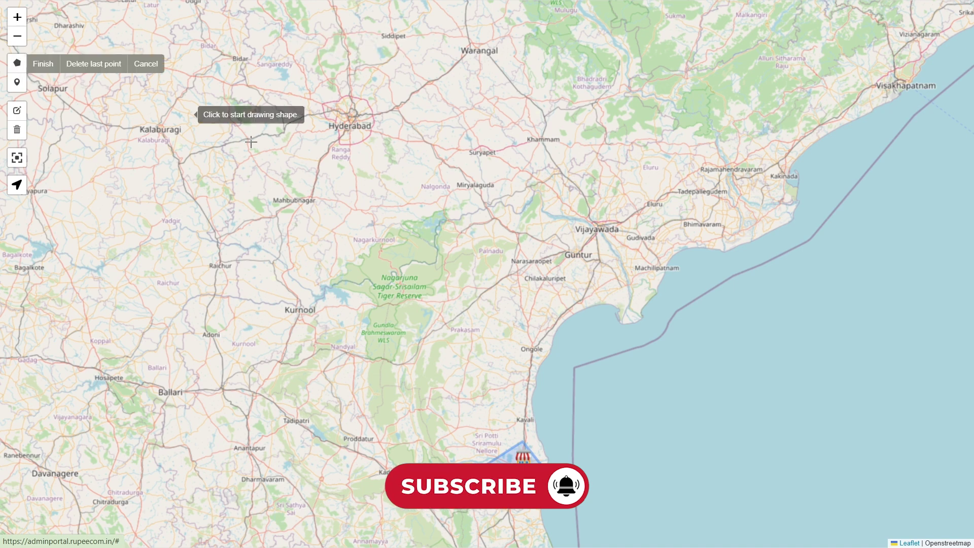
{"action": "left_click", "coordinate": [532, 327]}
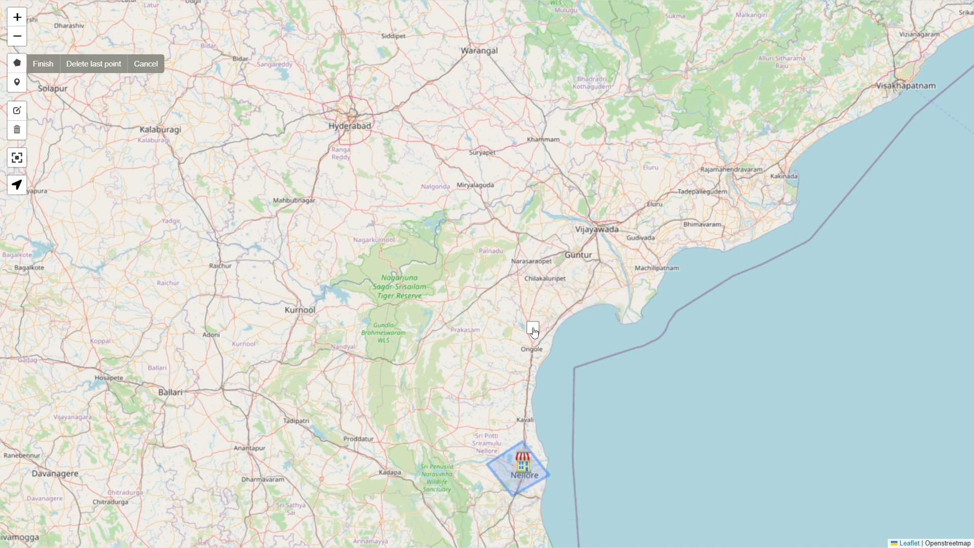
{"action": "left_click", "coordinate": [480, 353]}
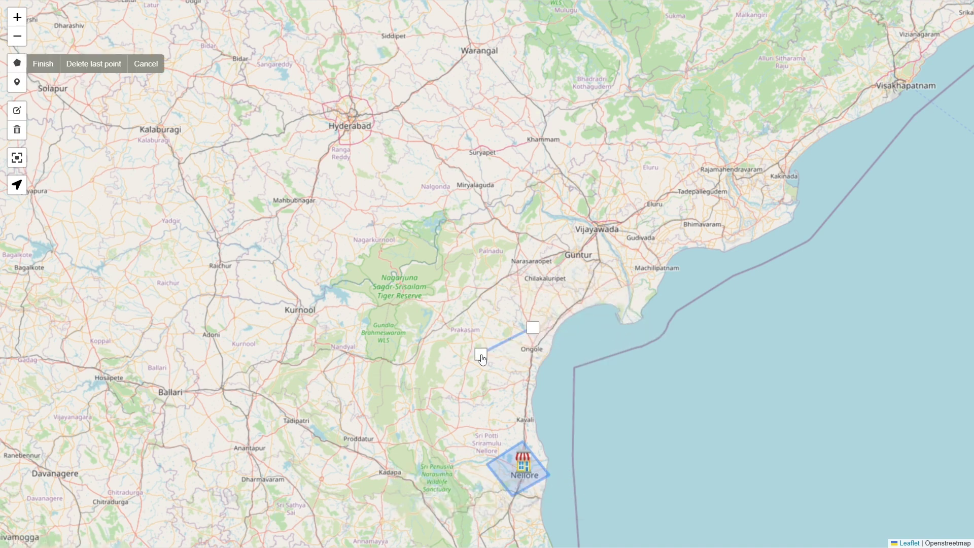
{"action": "left_click", "coordinate": [500, 378]}
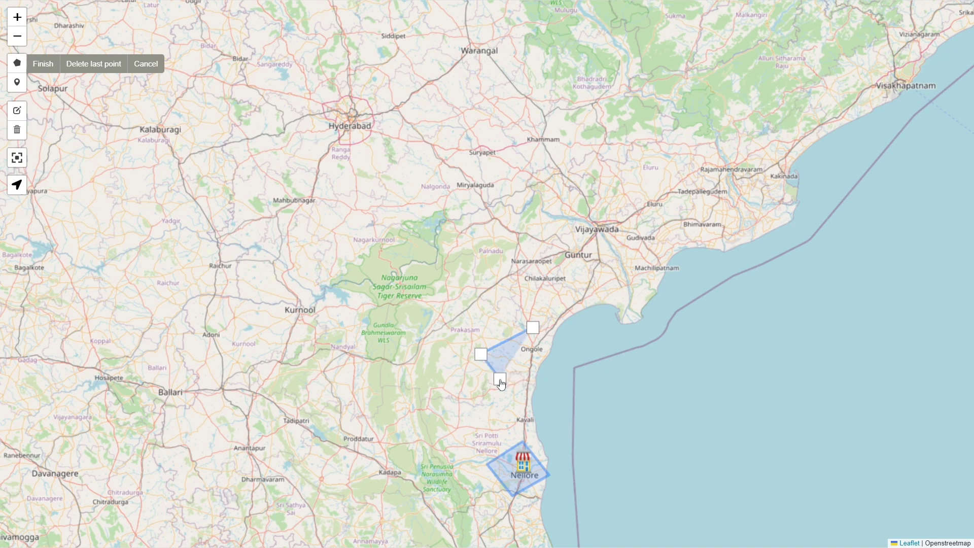
{"action": "left_click", "coordinate": [542, 357]}
{"action": "left_click", "coordinate": [533, 327]}
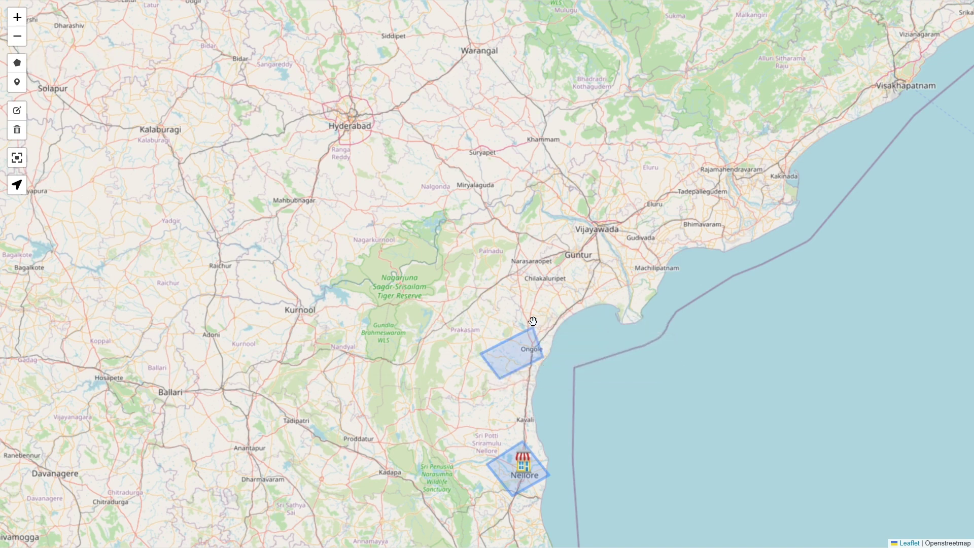
- Draw a third serving-area polygon around Kavali, between Ongole and Nellore
{"action": "left_click", "coordinate": [16, 62]}
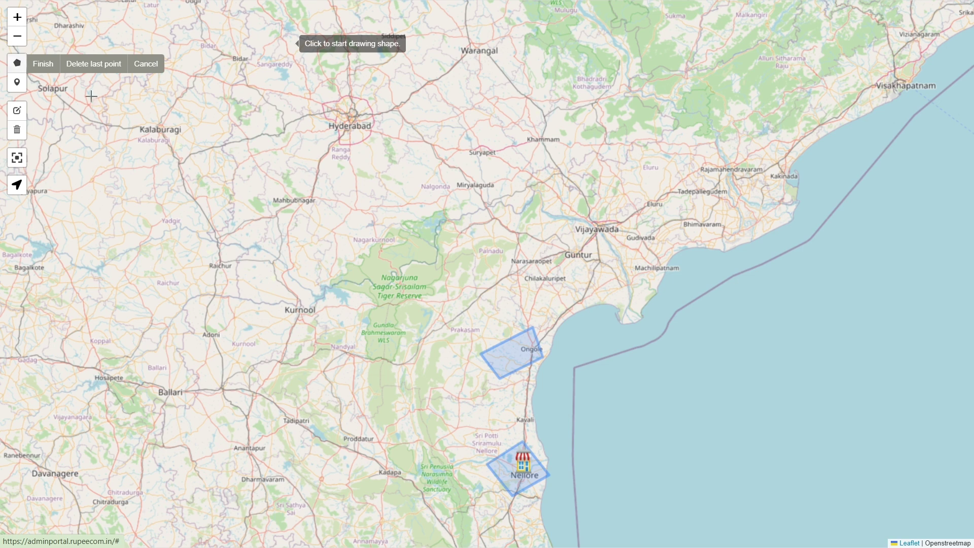
{"action": "left_click", "coordinate": [530, 383]}
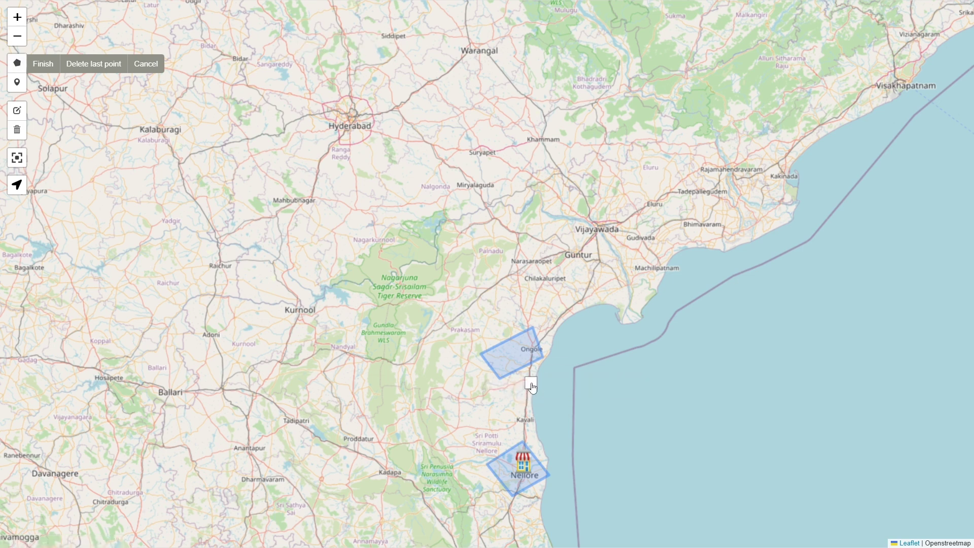
{"action": "left_click", "coordinate": [452, 410]}
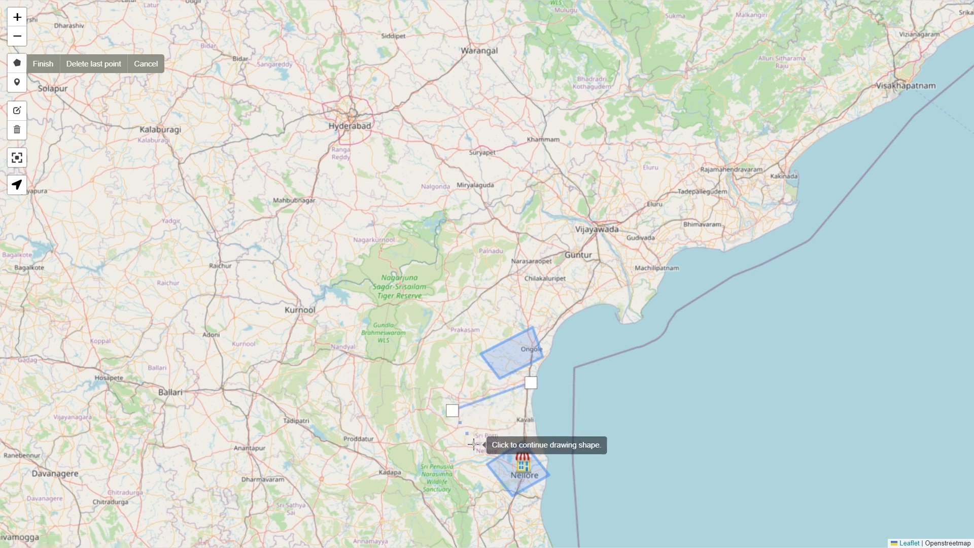
{"action": "left_click", "coordinate": [474, 444]}
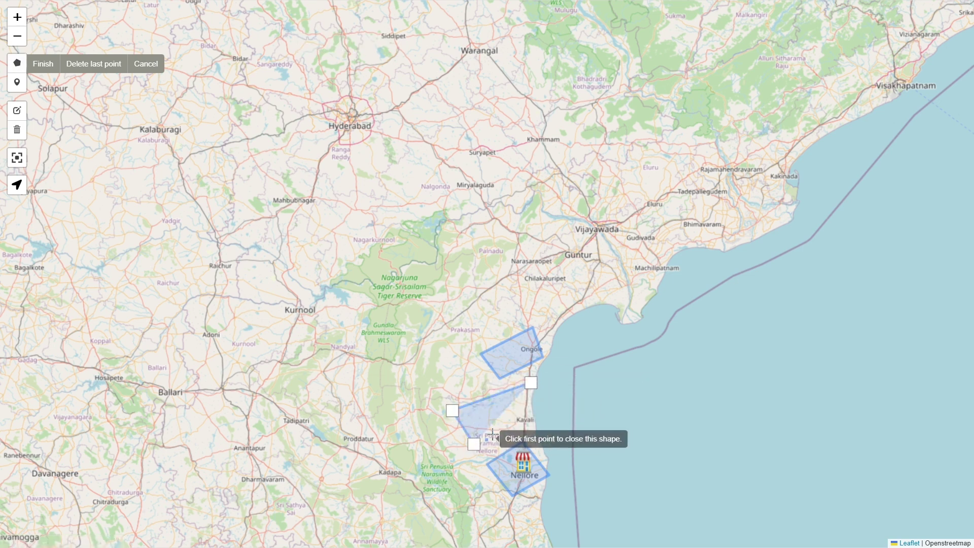
{"action": "left_click", "coordinate": [531, 426]}
{"action": "left_click", "coordinate": [530, 373]}
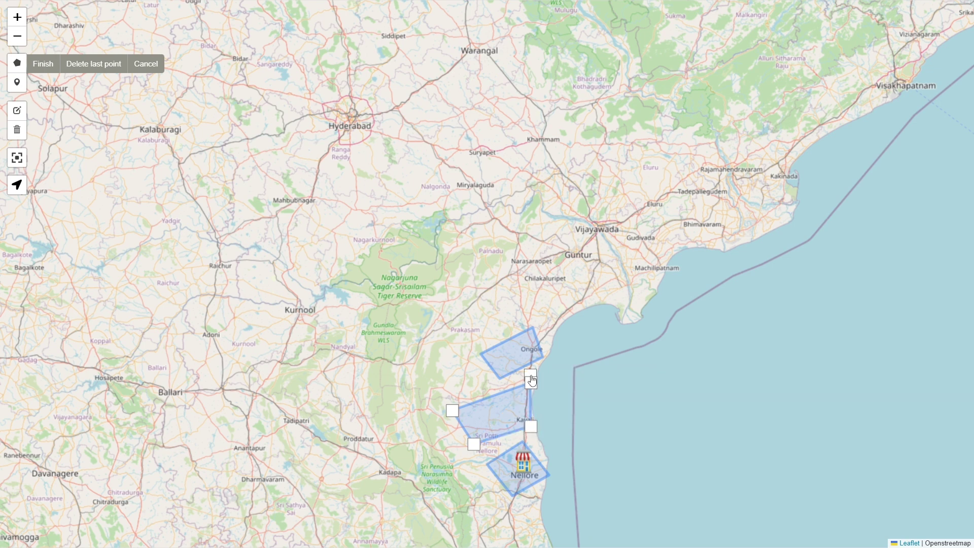
{"action": "left_click", "coordinate": [531, 386]}
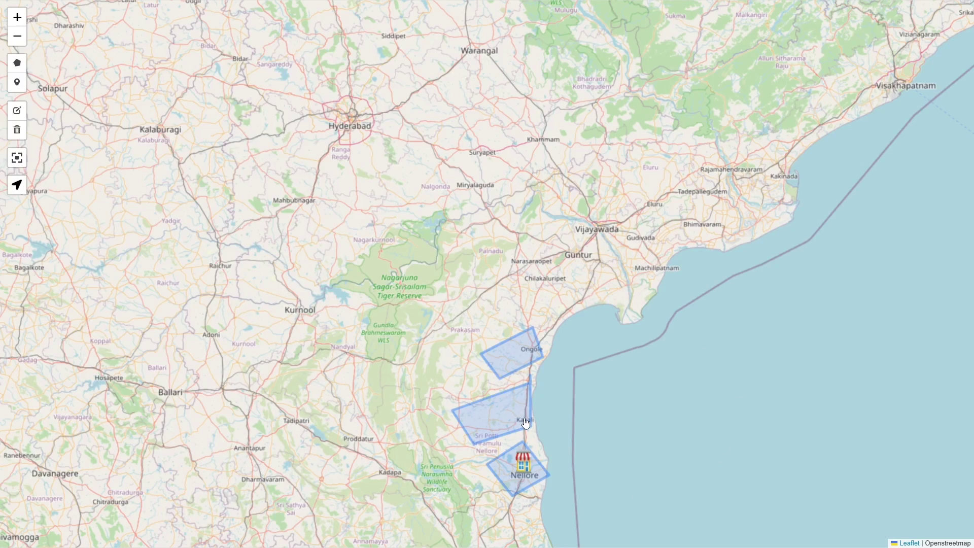
{"action": "left_click", "coordinate": [17, 112]}
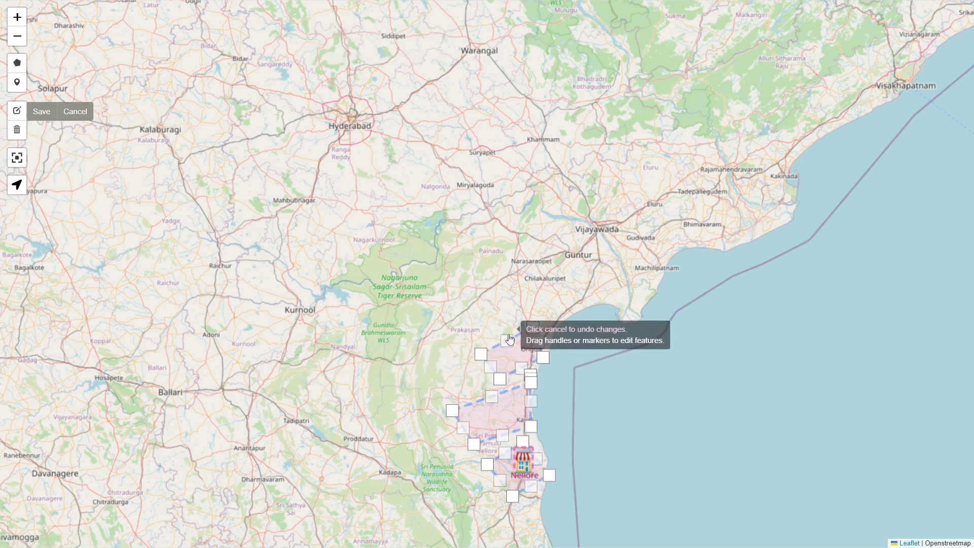
{"action": "left_click_drag", "start_coordinate": [509, 339], "coordinate": [512, 316]}
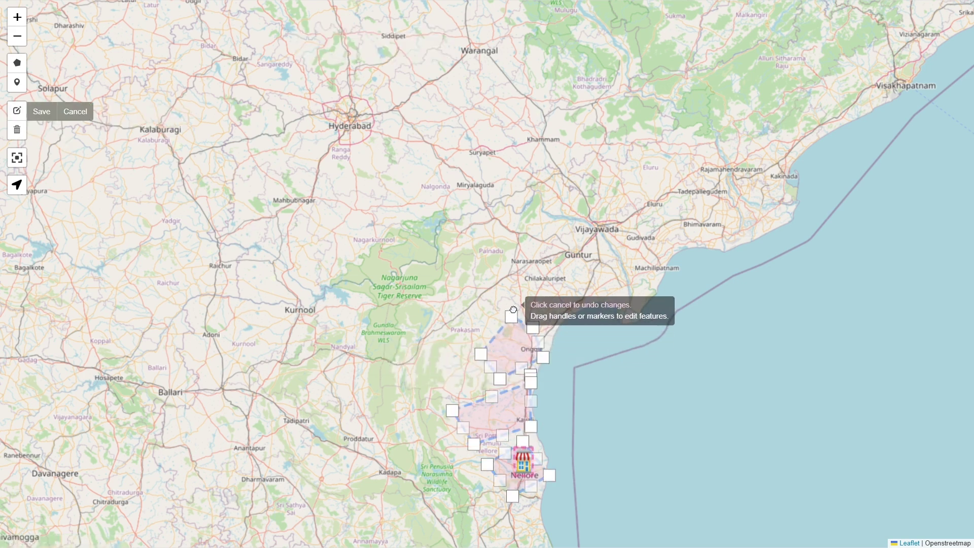
{"action": "left_click", "coordinate": [15, 131]}
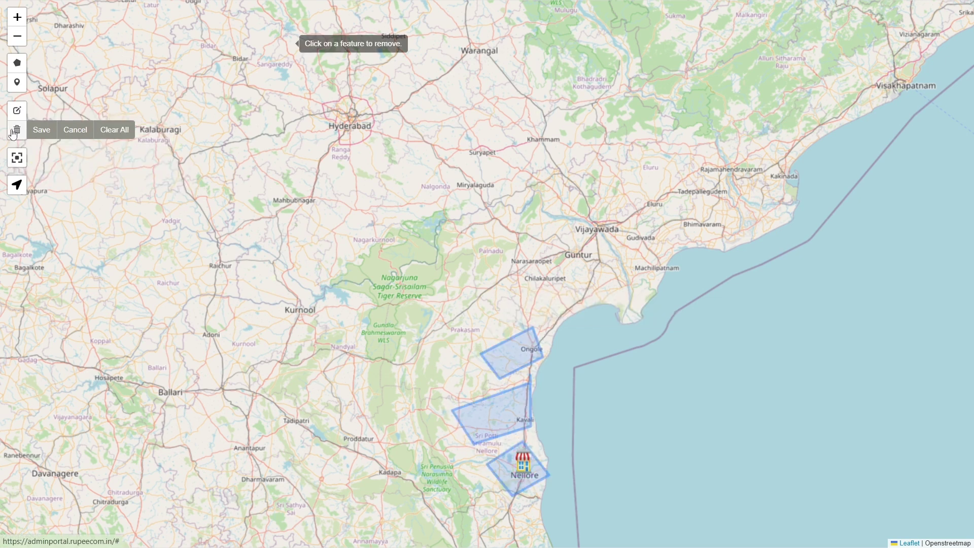
{"action": "left_click", "coordinate": [77, 133]}
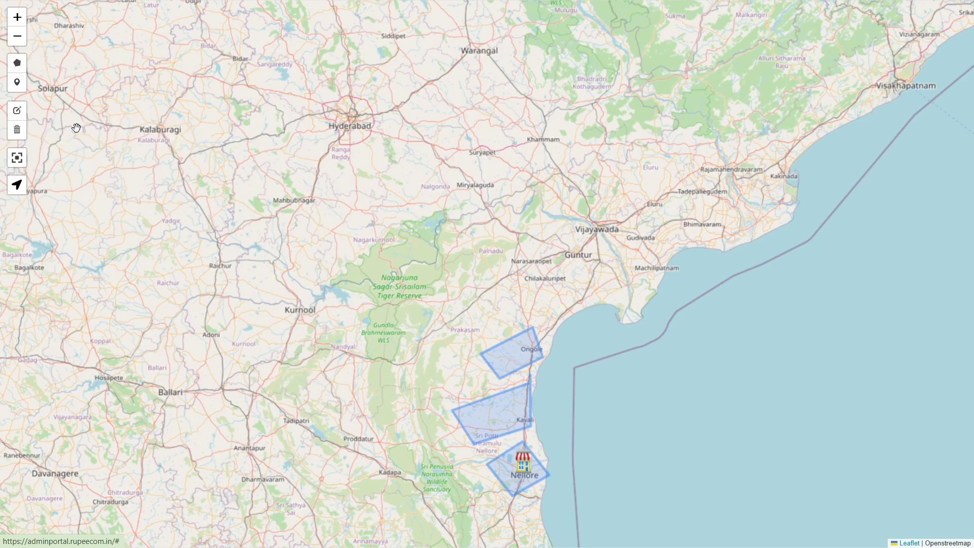
- Exit the full-screen map, then make the store Live and turn on Mock Prevent
{"action": "left_click", "coordinate": [18, 160]}
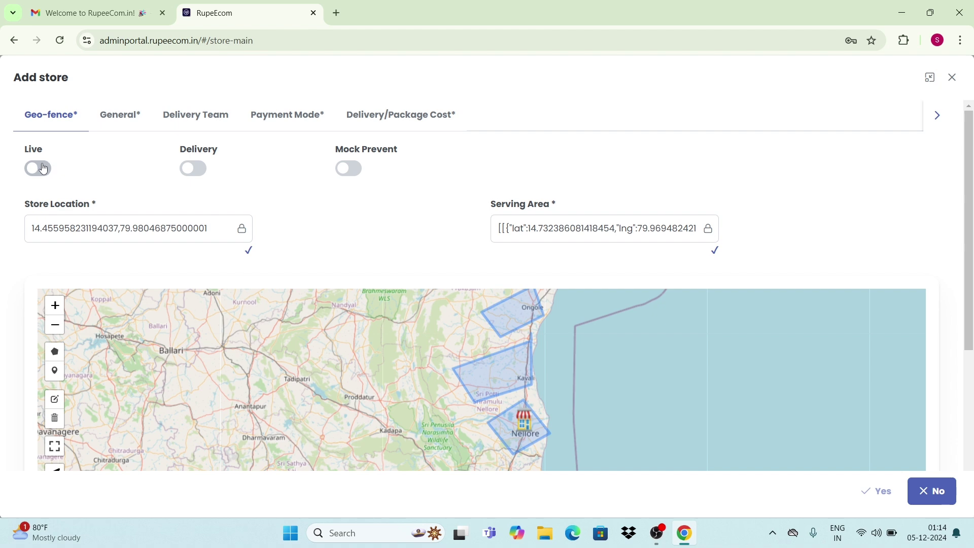
{"action": "left_click", "coordinate": [44, 168]}
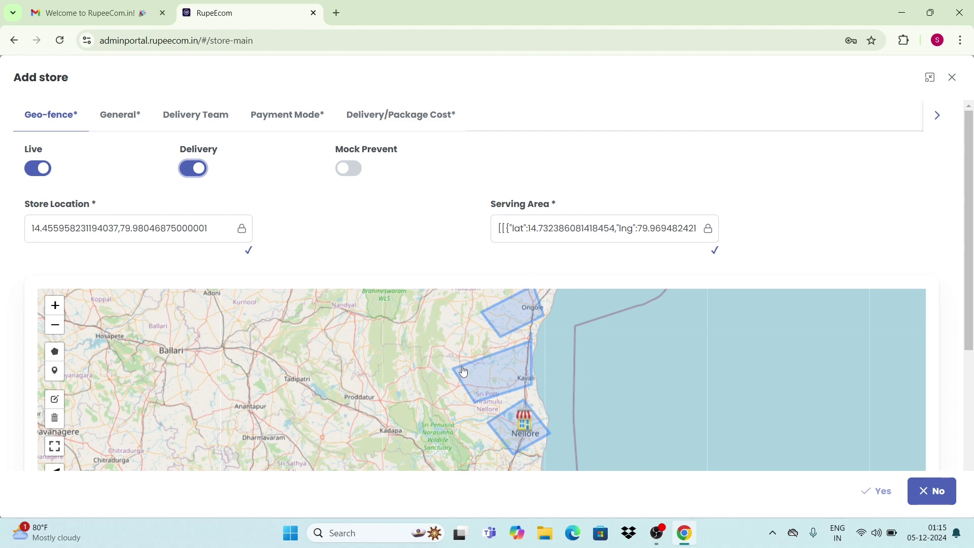
{"action": "left_click", "coordinate": [350, 168]}
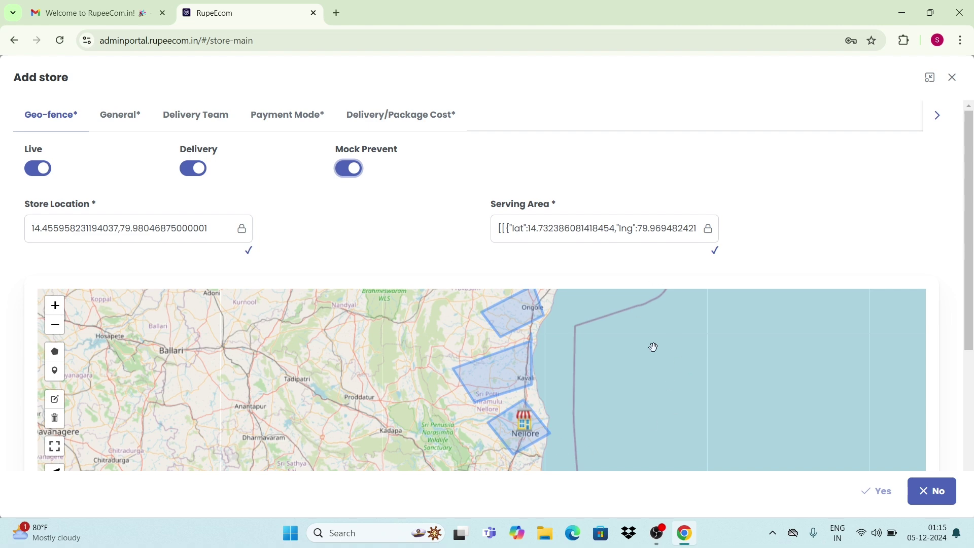
- On the General tab, enter store name 'madhu store', the phone number and pincode 123456
{"action": "left_click", "coordinate": [123, 116]}
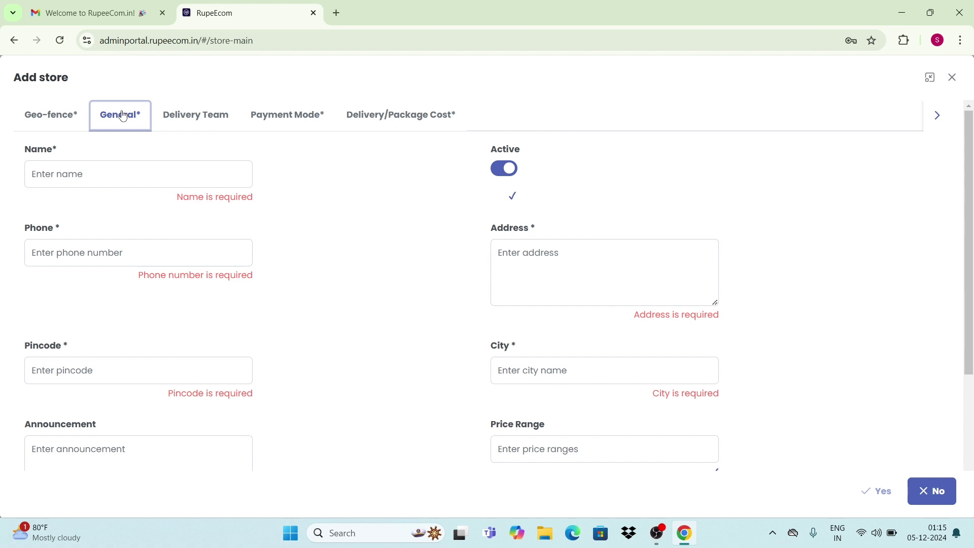
{"action": "left_click", "coordinate": [139, 170]}
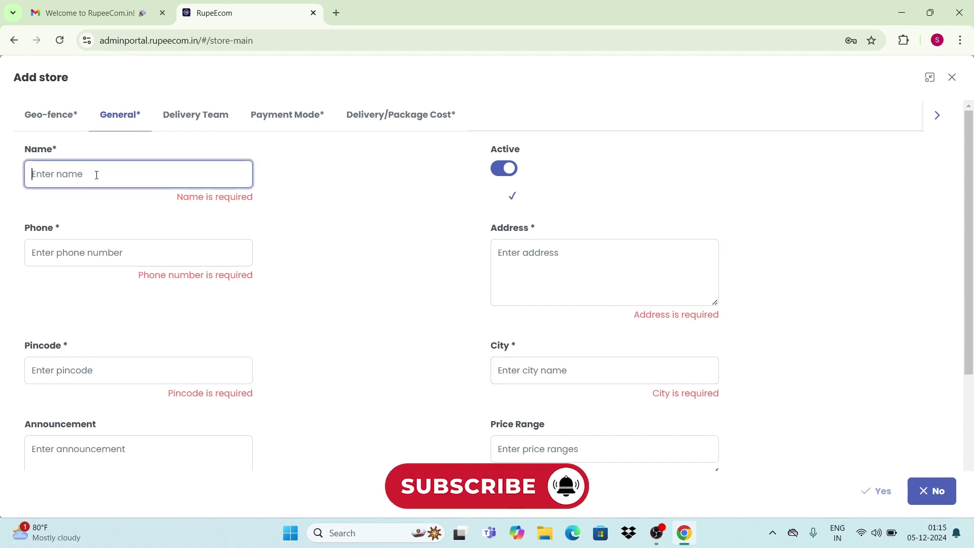
{"action": "type", "text": "m"}
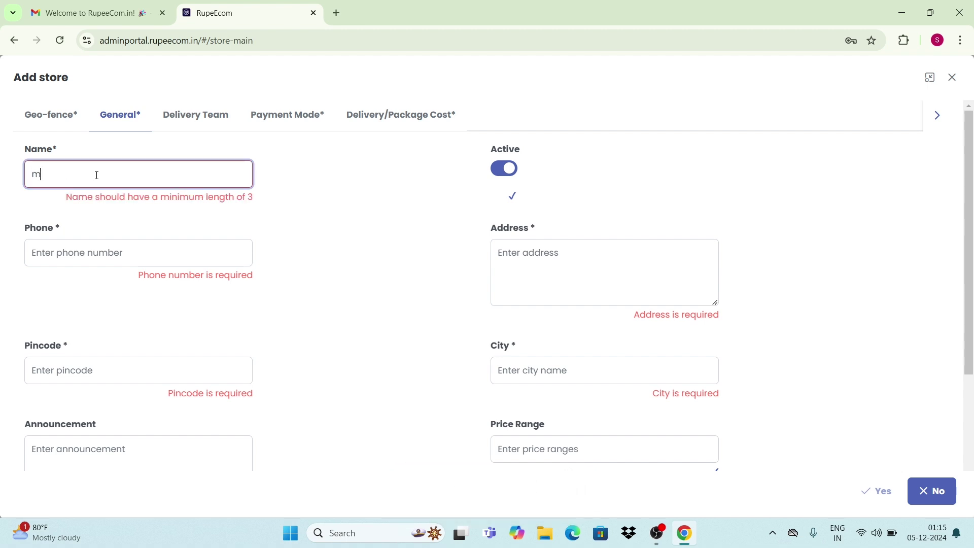
{"action": "type", "text": "adhu store"}
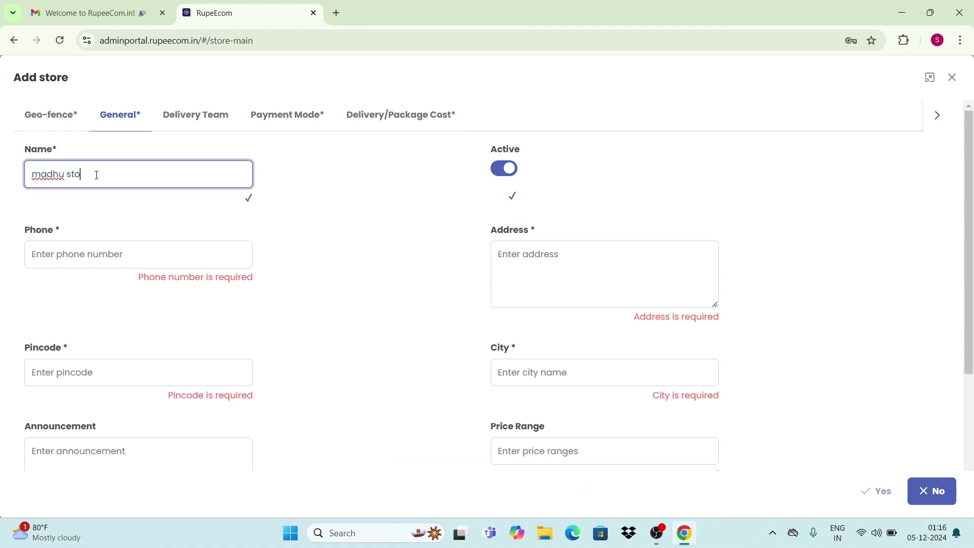
{"action": "left_click", "coordinate": [75, 249]}
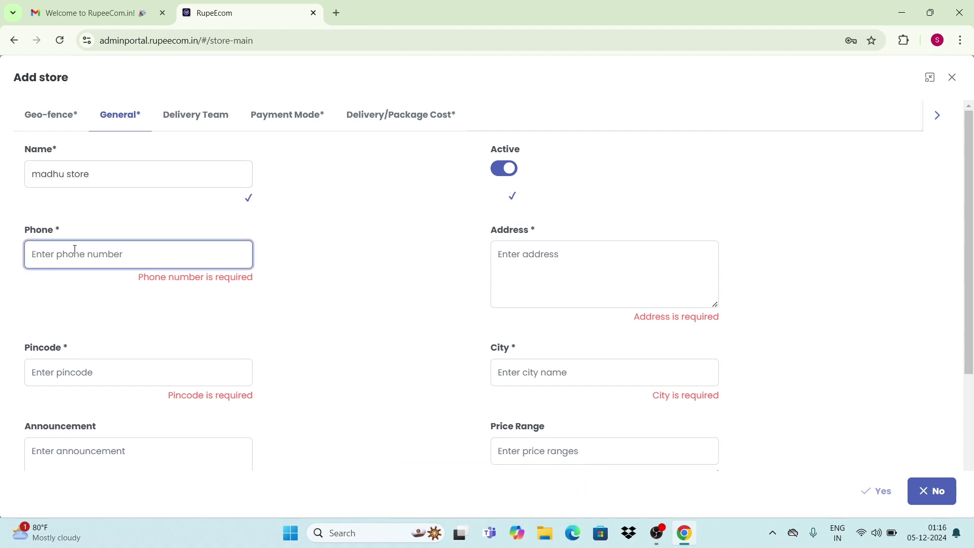
{"action": "type", "text": "987654"}
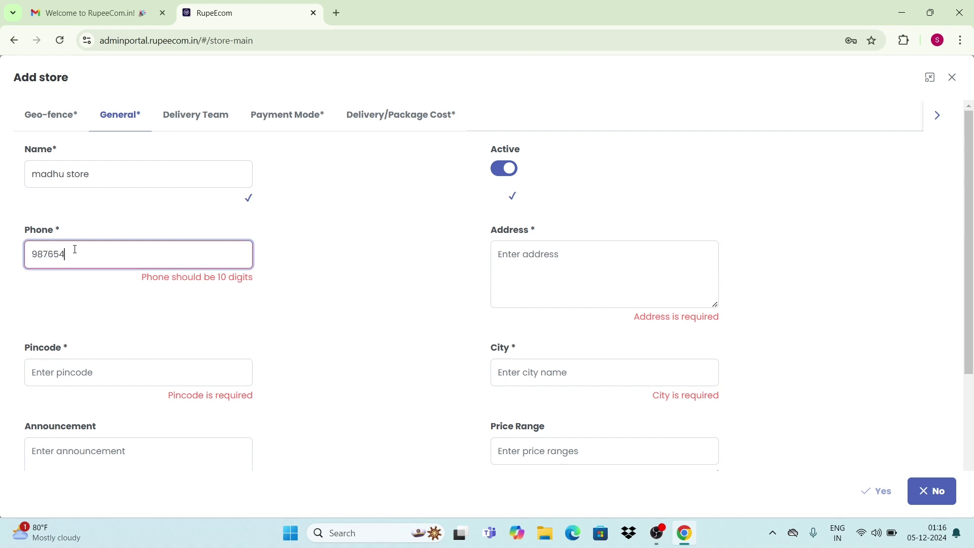
{"action": "type", "text": "3214"}
{"action": "left_click", "coordinate": [92, 373]}
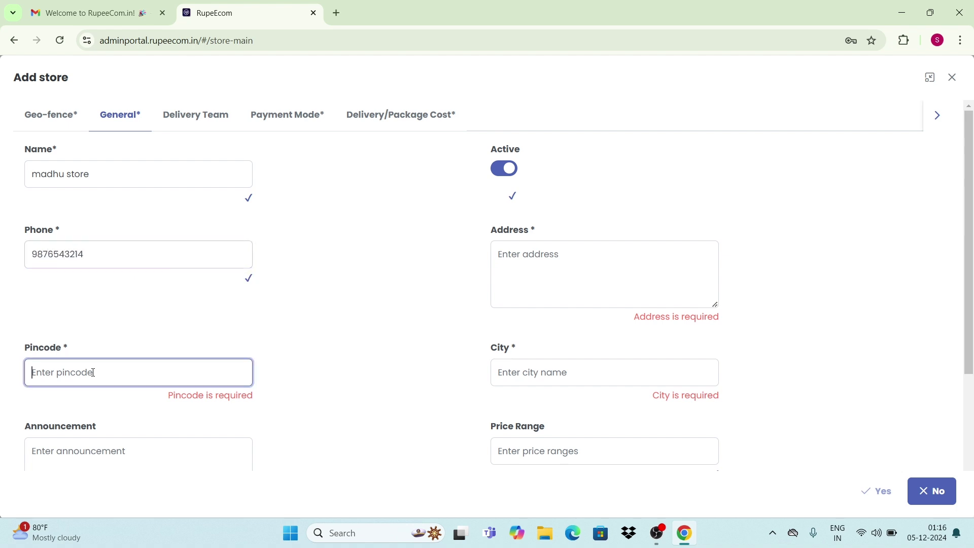
{"action": "type", "text": "12345"}
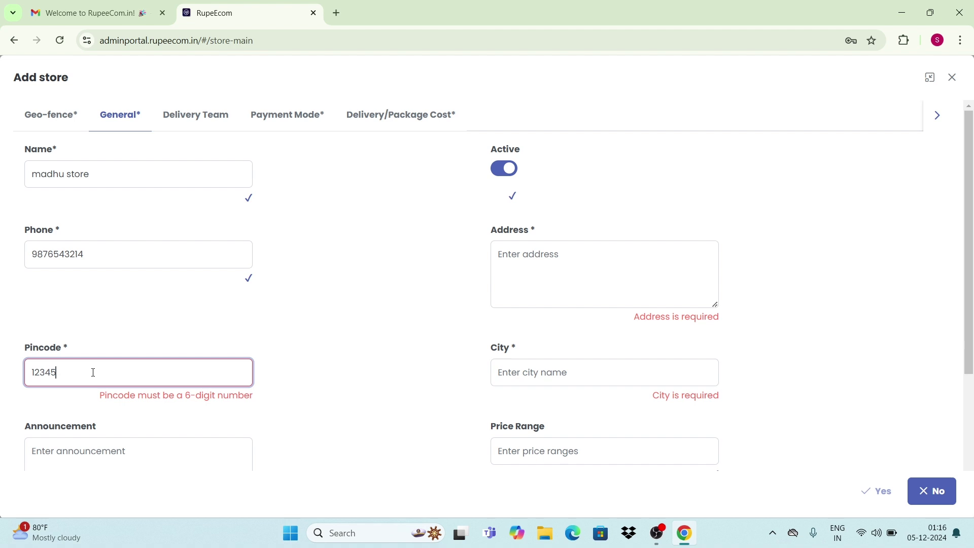
{"action": "type", "text": "6"}
- Add the announcement 'new year sale begins, flat 50%off'
{"action": "scroll", "coordinate": [93, 352], "scroll_direction": "down", "scroll_amount": 1}
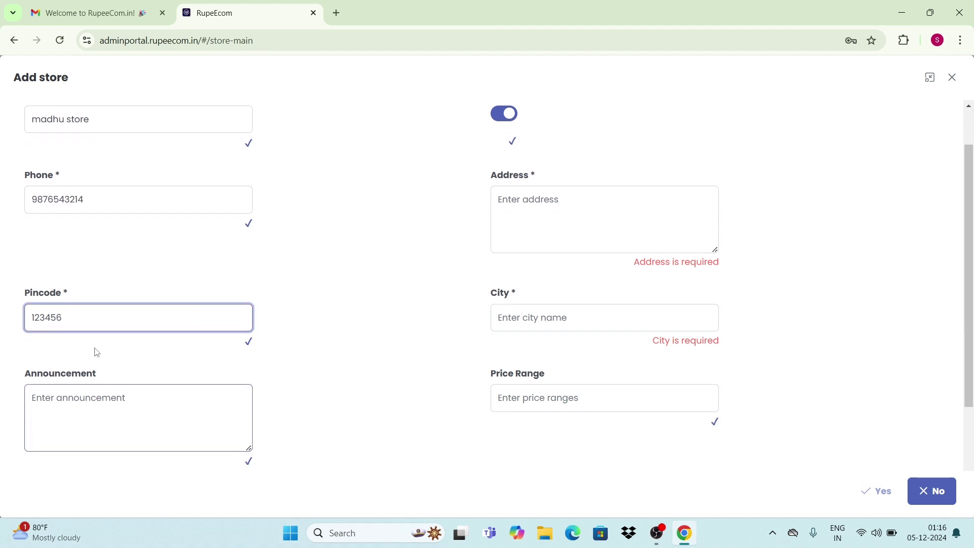
{"action": "left_click", "coordinate": [84, 406]}
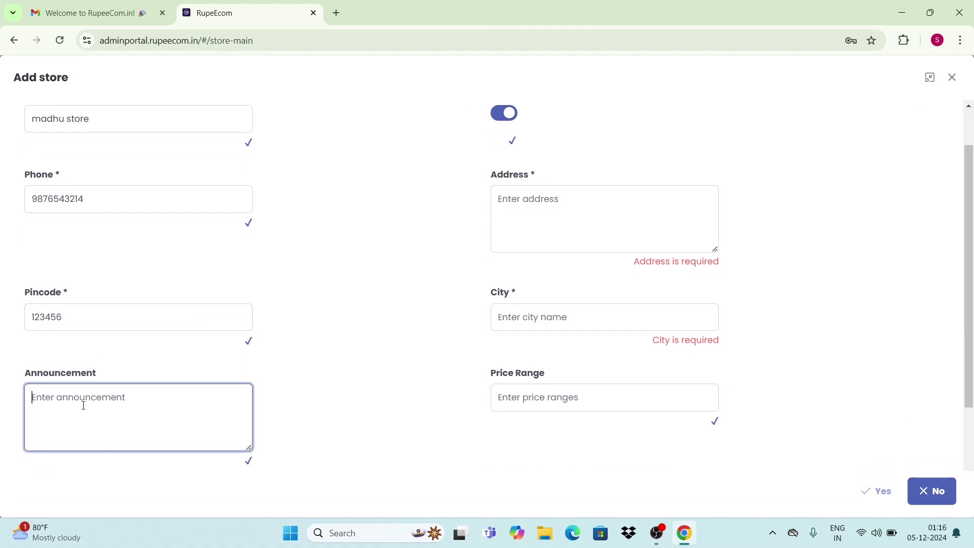
{"action": "type", "text": "new year sale begins, flat 50"}
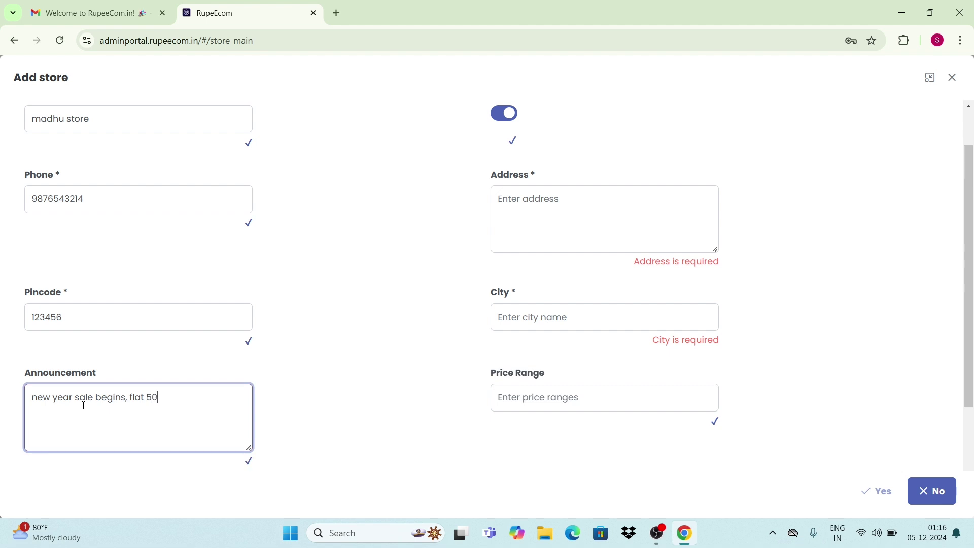
{"action": "key", "text": "BackSpace"}
{"action": "type", "text": "%off"}
{"action": "scroll", "coordinate": [134, 399], "scroll_direction": "down", "scroll_amount": 3}
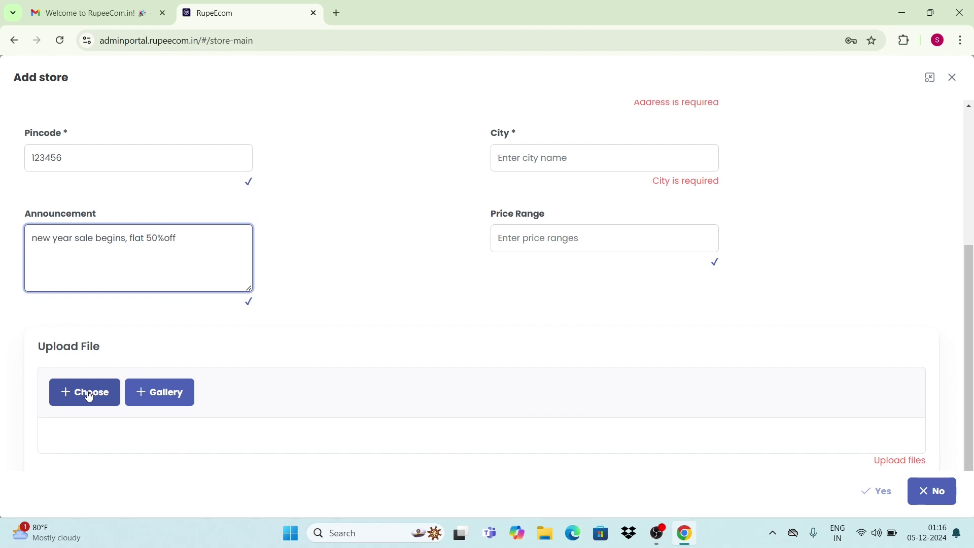
- Upload shop-with-we-are-open-sign_23-2148557018.avif as the store image
{"action": "left_click", "coordinate": [89, 397]}
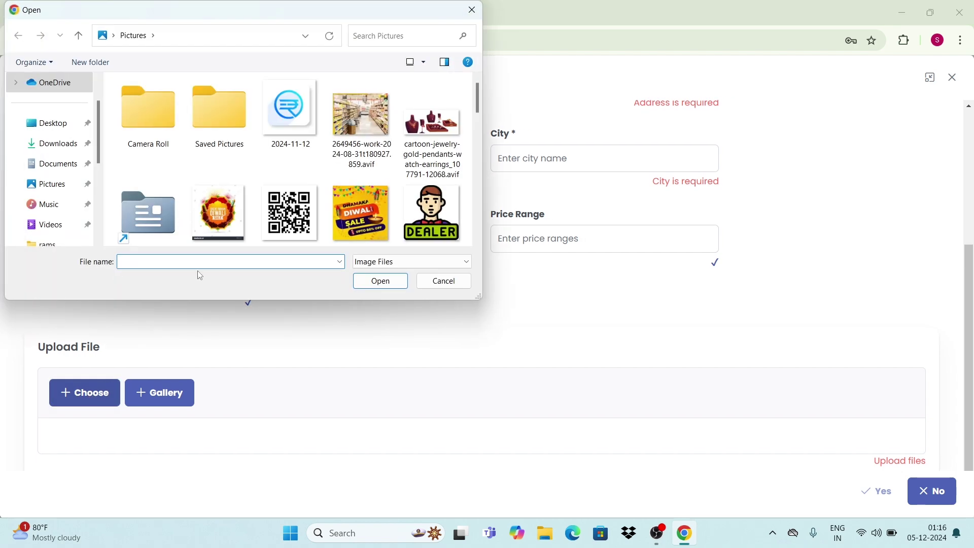
{"action": "scroll", "coordinate": [260, 193], "scroll_direction": "down", "scroll_amount": 5}
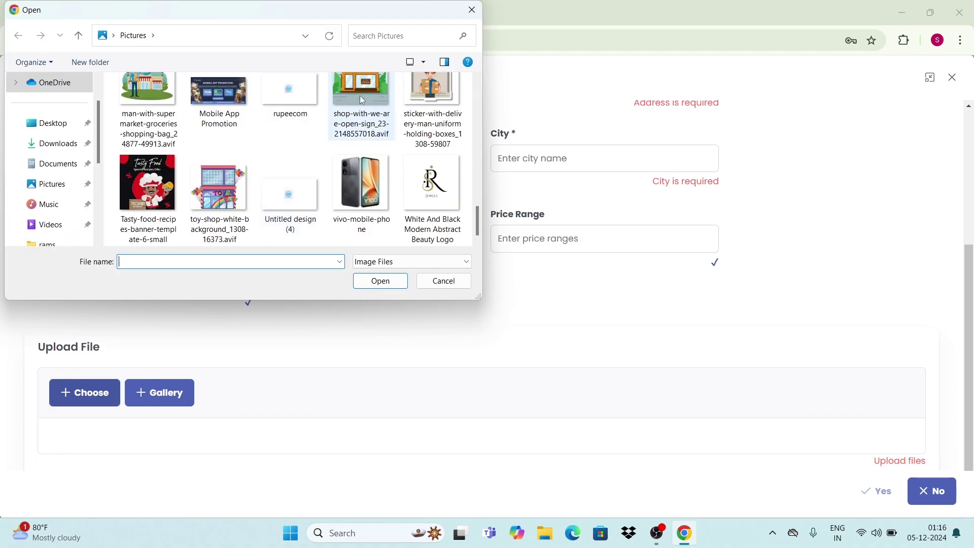
{"action": "left_click", "coordinate": [367, 91]}
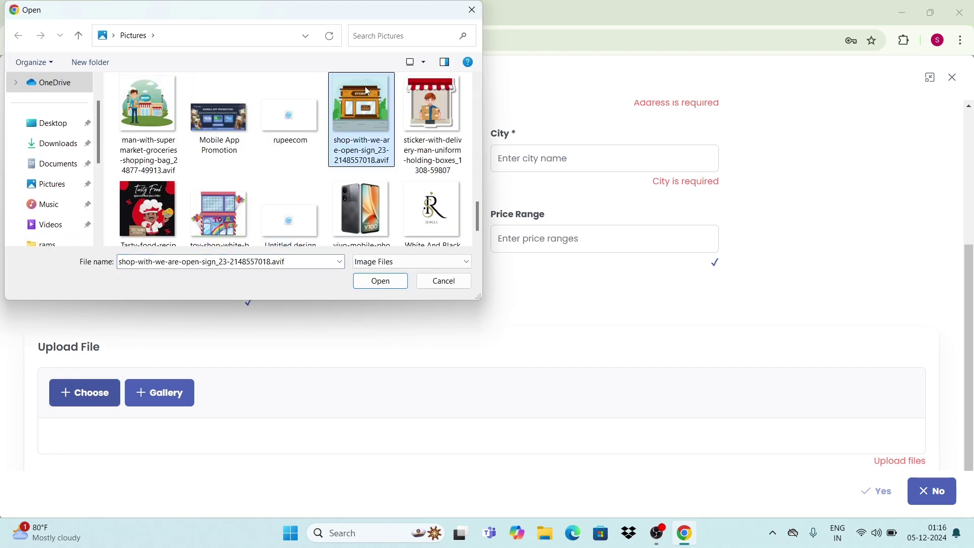
{"action": "left_click", "coordinate": [388, 281]}
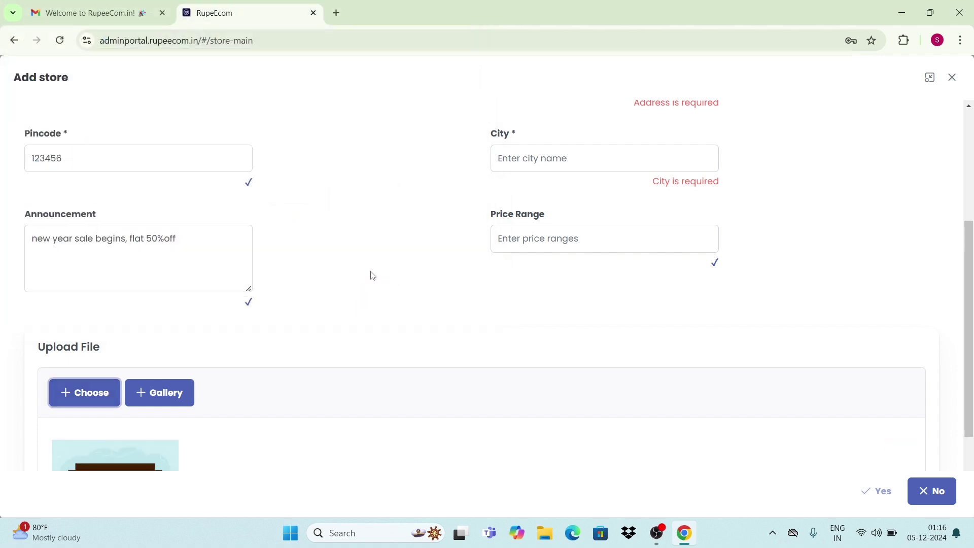
{"action": "scroll", "coordinate": [374, 271], "scroll_direction": "down", "scroll_amount": 3}
{"action": "scroll", "coordinate": [373, 271], "scroll_direction": "up", "scroll_amount": 7}
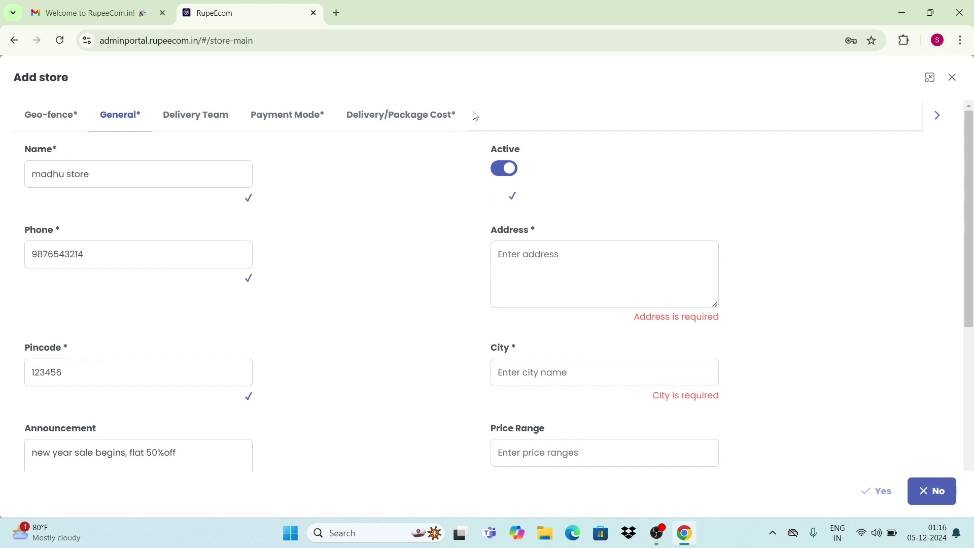
- Fill in the store's street address and set the city to nellore
{"action": "left_click", "coordinate": [620, 269]}
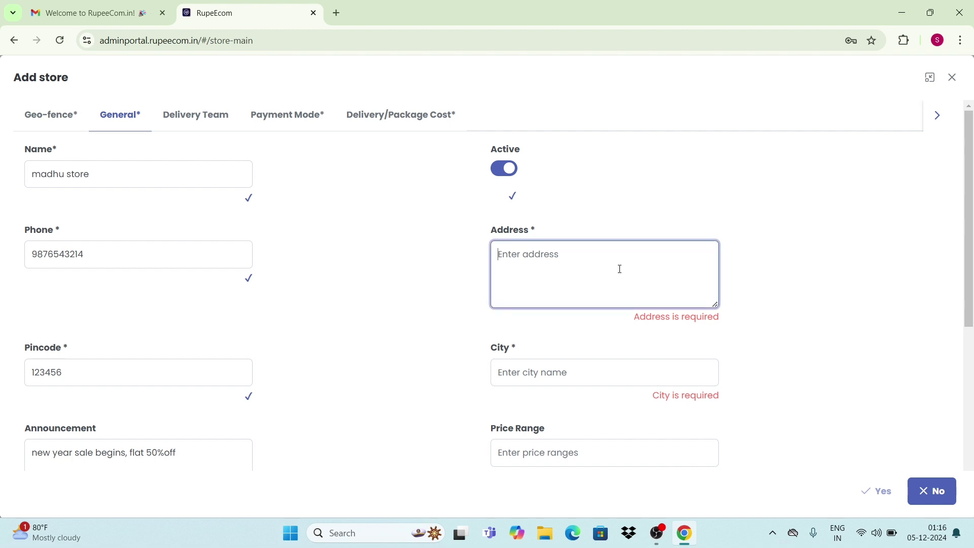
{"action": "type", "text": "pragathi b"}
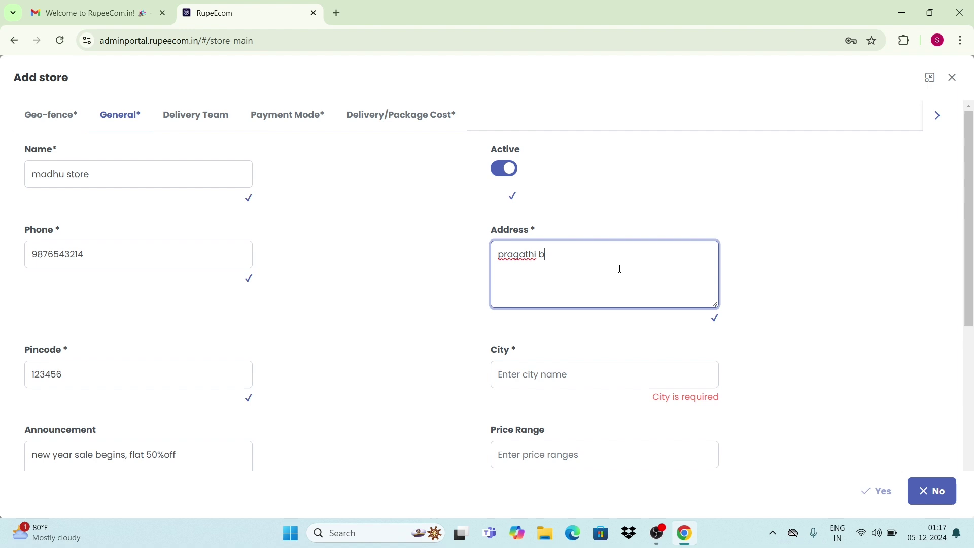
{"action": "key", "text": "BackSpace"}
{"action": "type", "text": "nagar,dargamitta,nellore"}
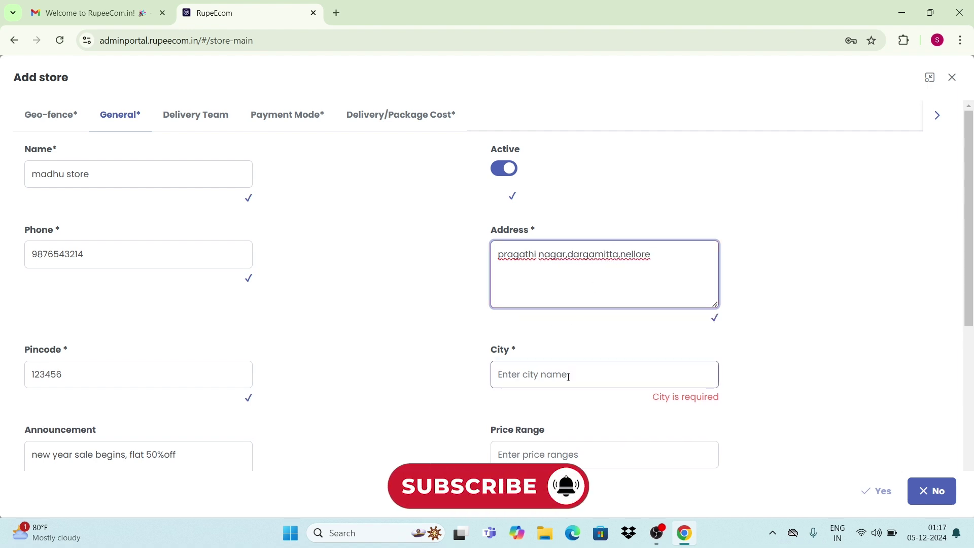
{"action": "left_click", "coordinate": [568, 376]}
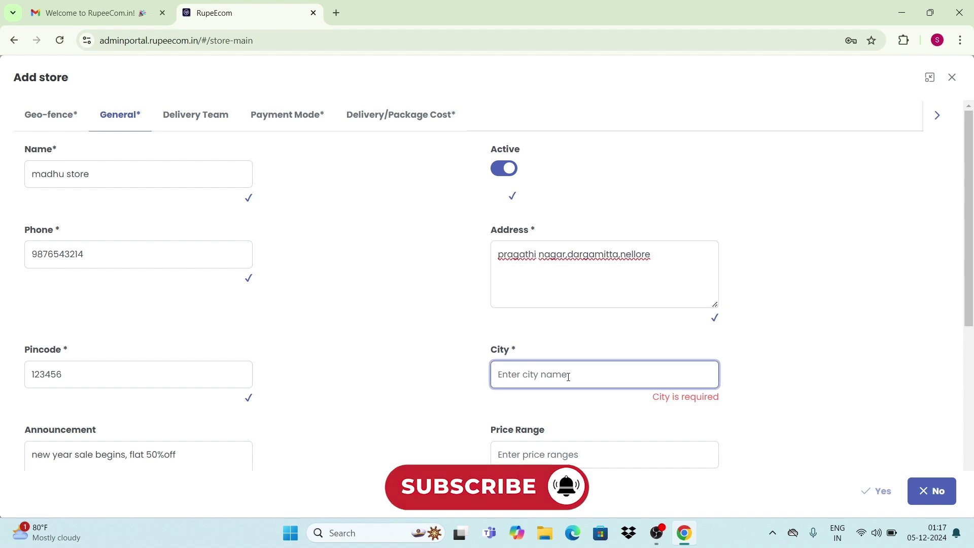
{"action": "type", "text": "nellore"}
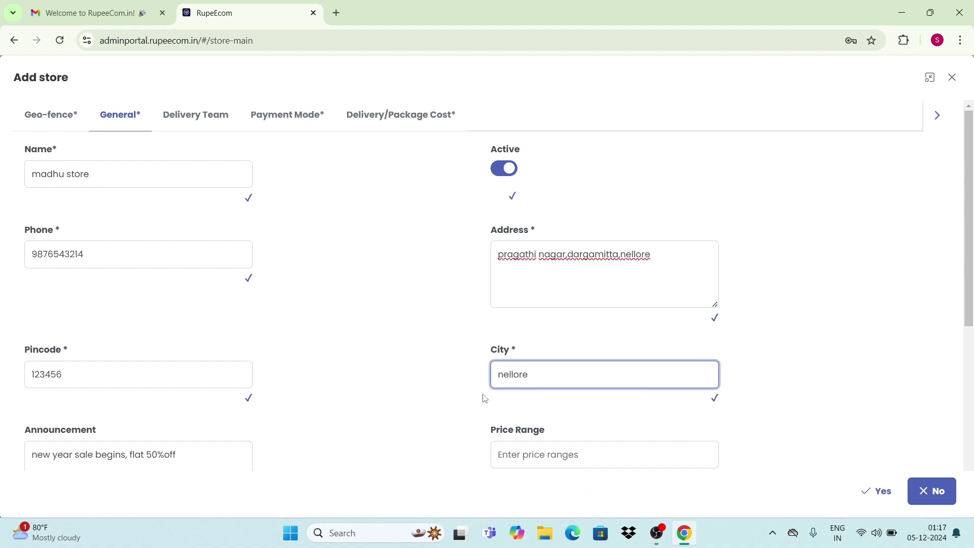
- Add price ranges 99, 999 and 9999
{"action": "scroll", "coordinate": [546, 335], "scroll_direction": "down", "scroll_amount": 2}
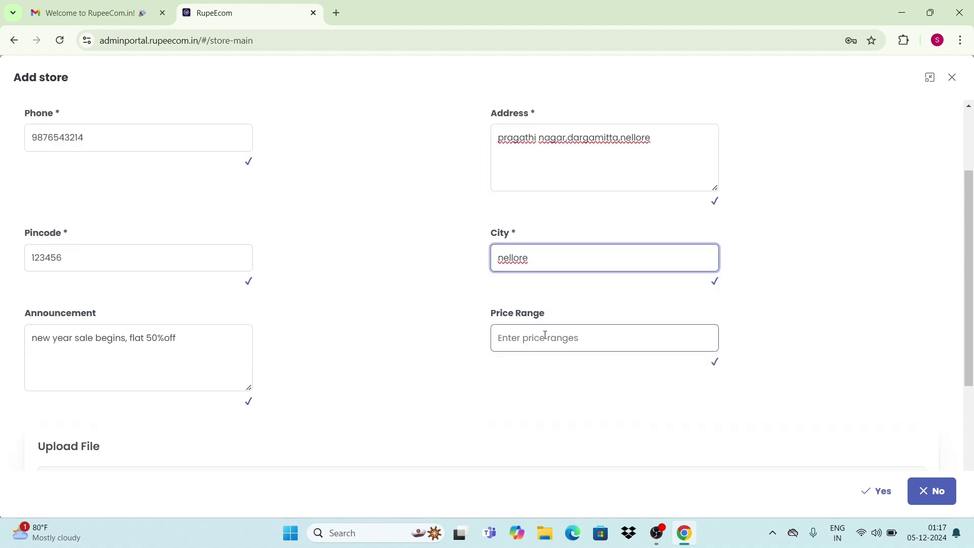
{"action": "left_click", "coordinate": [546, 336]}
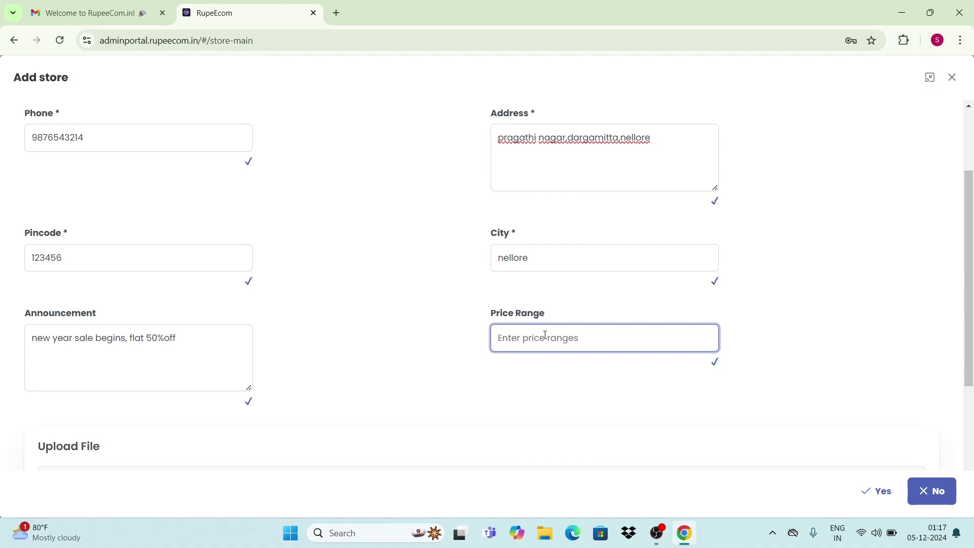
{"action": "type", "text": "99"}
{"action": "key", "text": "Return"}
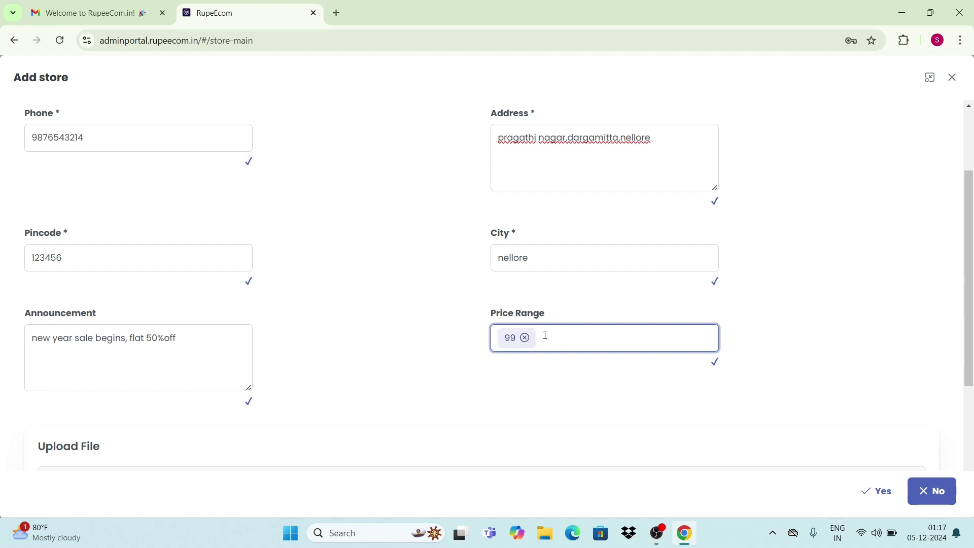
{"action": "type", "text": "999"}
{"action": "key", "text": "Return"}
{"action": "type", "text": "9999"}
{"action": "key", "text": "Return"}
{"action": "scroll", "coordinate": [435, 350], "scroll_direction": "down", "scroll_amount": 5}
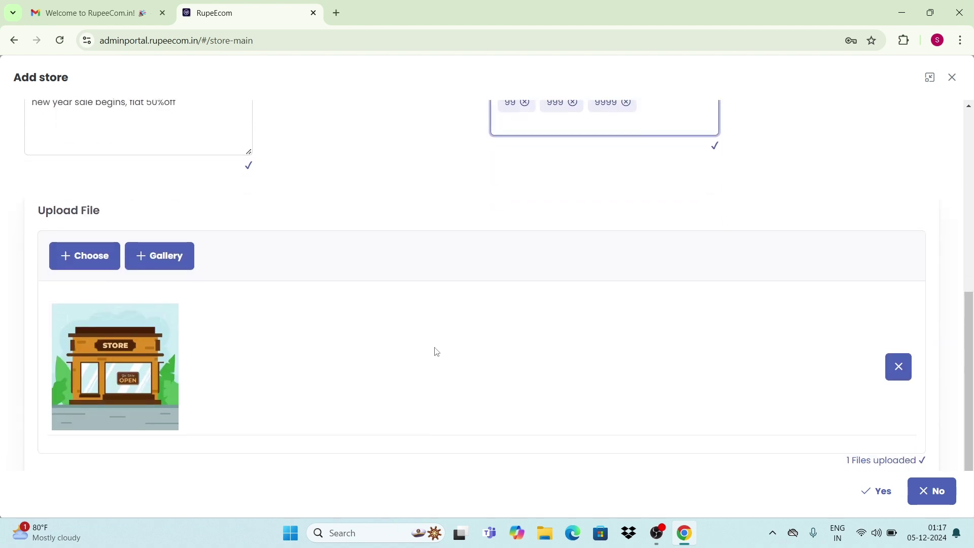
{"action": "scroll", "coordinate": [435, 350], "scroll_direction": "up", "scroll_amount": 7}
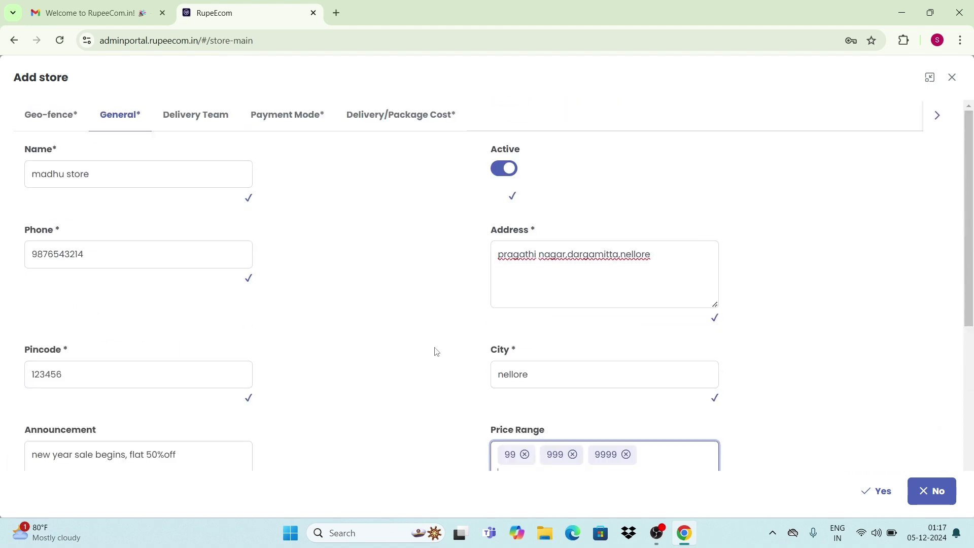
- Check the empty Delivery Team tab, then bring up the Payment Mode options
{"action": "left_click", "coordinate": [212, 121]}
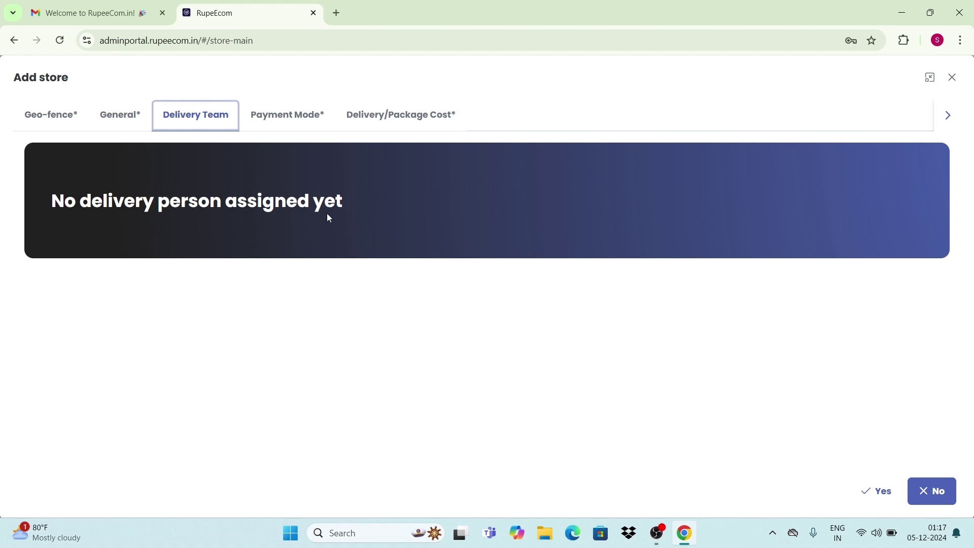
{"action": "left_click", "coordinate": [297, 111]}
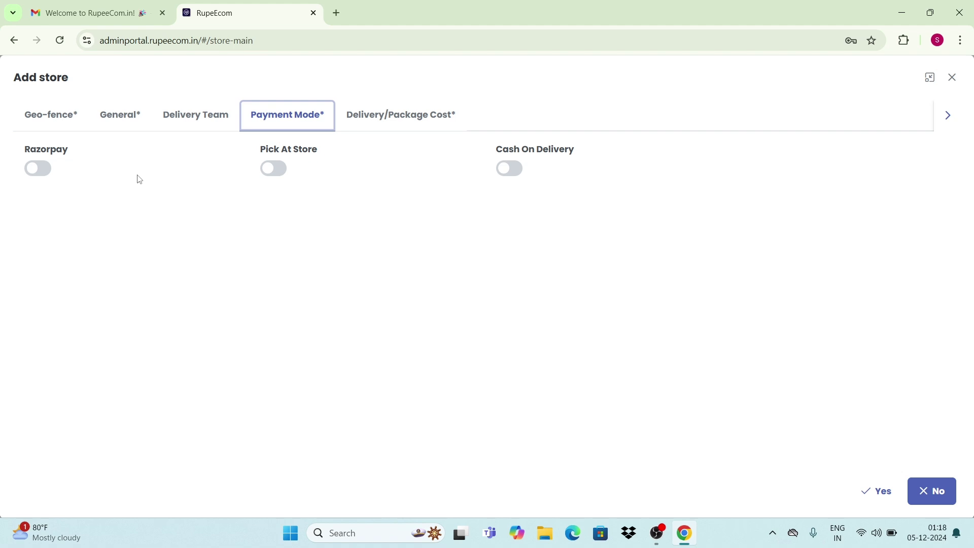
- Switch on the Razorpay and Cash On Delivery payment modes
{"action": "left_click", "coordinate": [36, 169]}
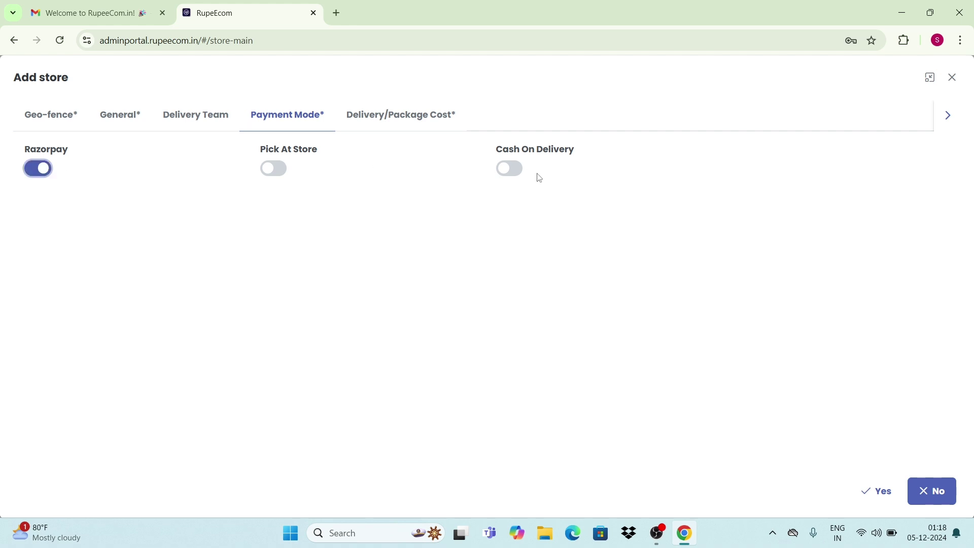
{"action": "left_click", "coordinate": [513, 170]}
{"action": "left_click", "coordinate": [401, 115]}
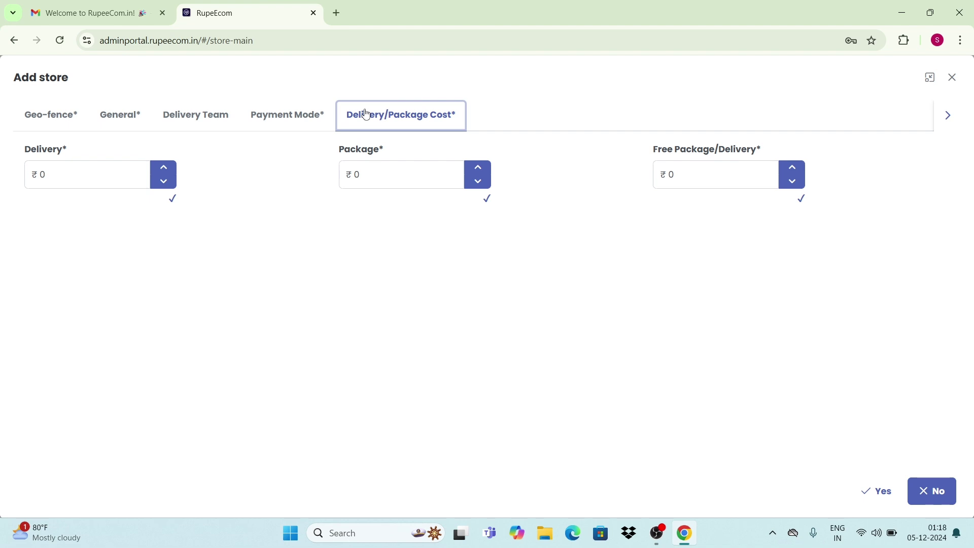
- Set Delivery to ₹50, Package to ₹20 and Free Package/Delivery to ₹2,000
{"action": "left_click", "coordinate": [84, 181]}
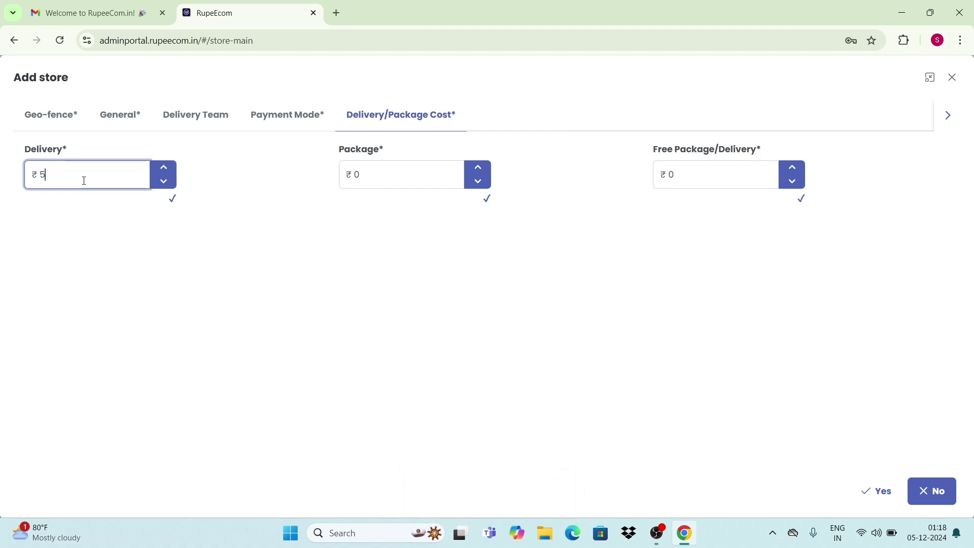
{"action": "type", "text": "0"}
{"action": "left_click", "coordinate": [381, 175]}
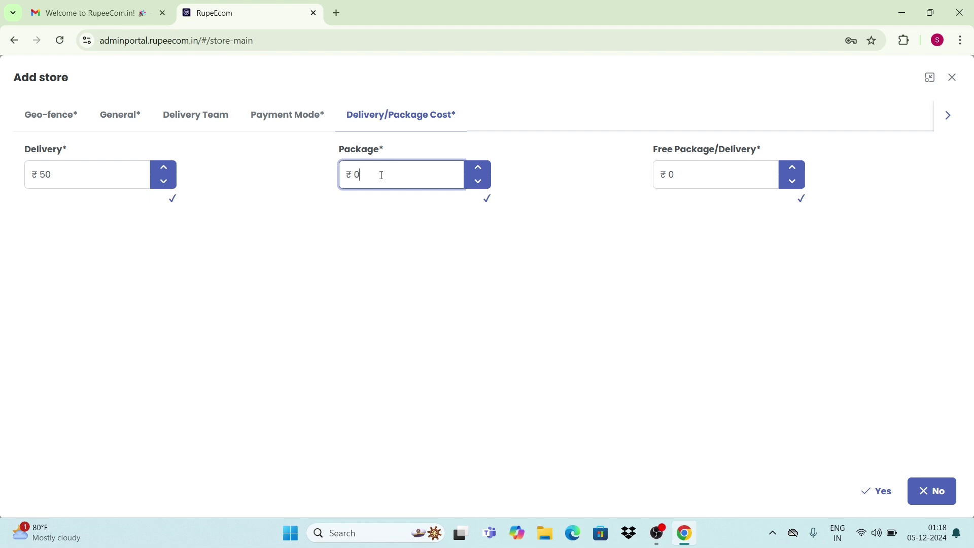
{"action": "key", "text": "BackSpace"}
{"action": "type", "text": "20"}
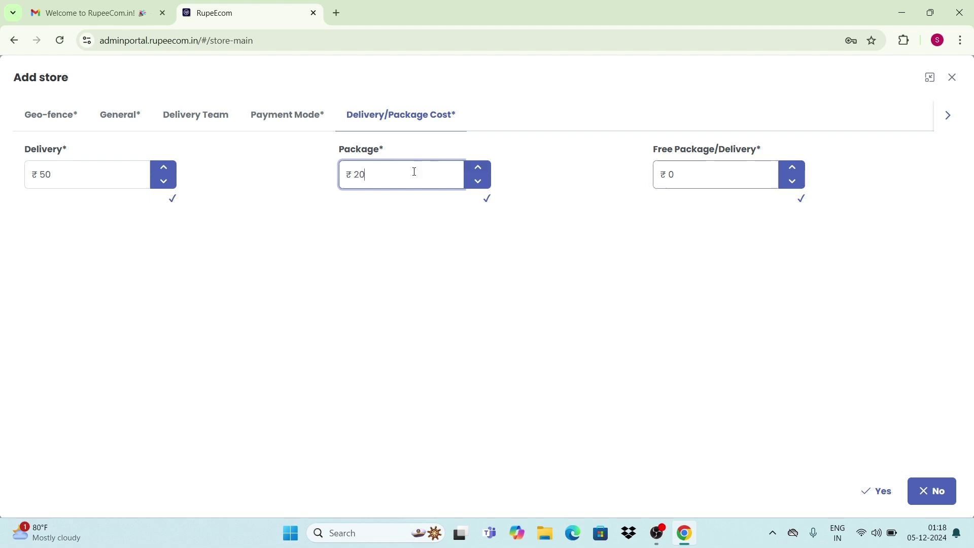
{"action": "left_click", "coordinate": [697, 173]}
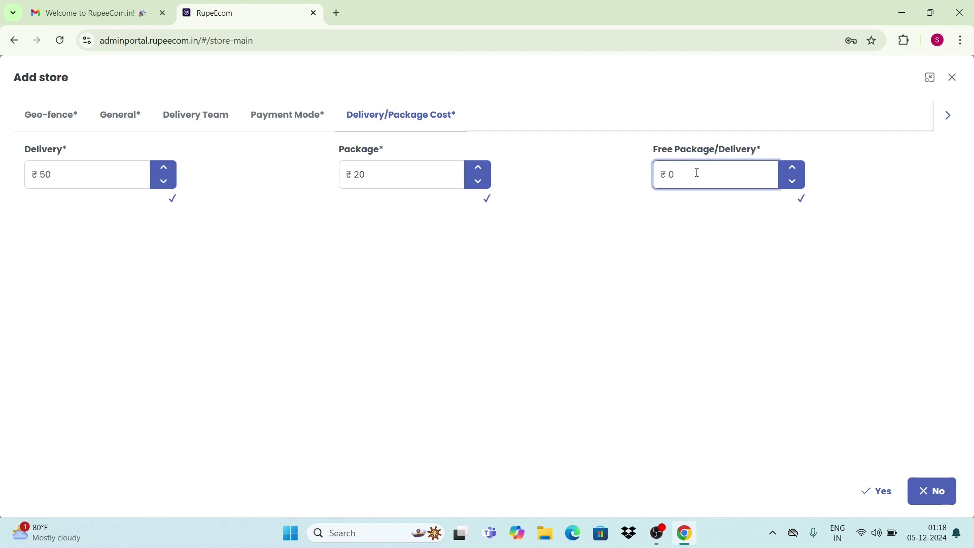
{"action": "type", "text": "2000"}
{"action": "left_click", "coordinate": [269, 118]}
{"action": "left_click", "coordinate": [173, 114]}
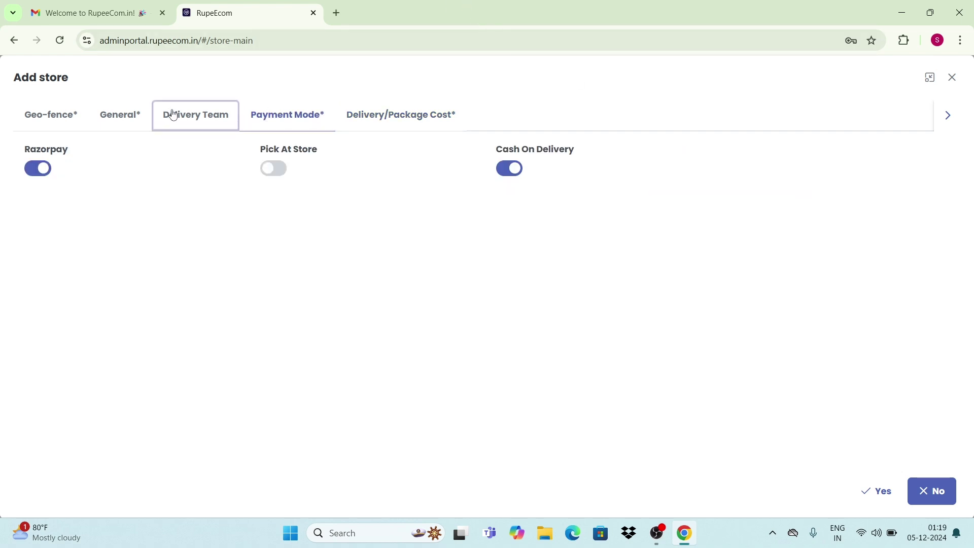
{"action": "left_click", "coordinate": [103, 117]}
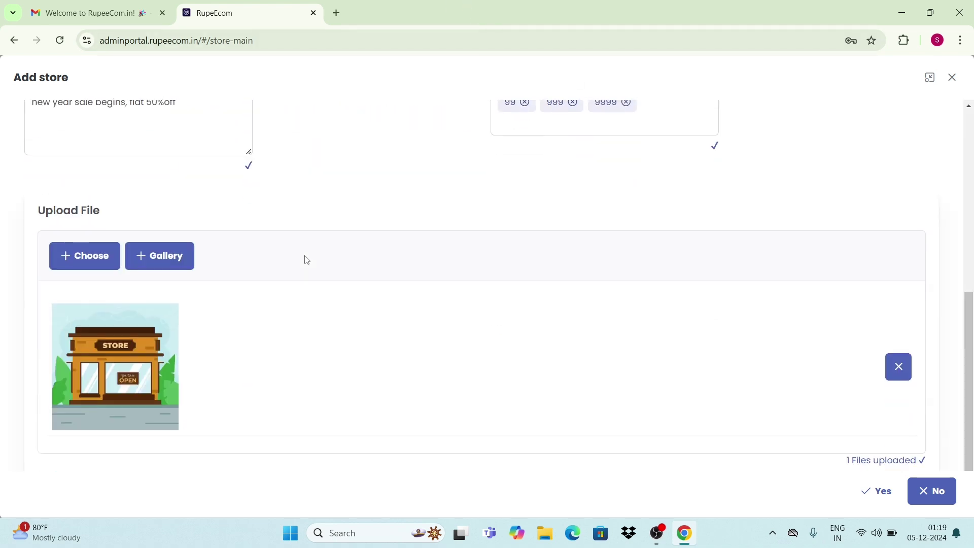
{"action": "scroll", "coordinate": [306, 259], "scroll_direction": "up", "scroll_amount": 7}
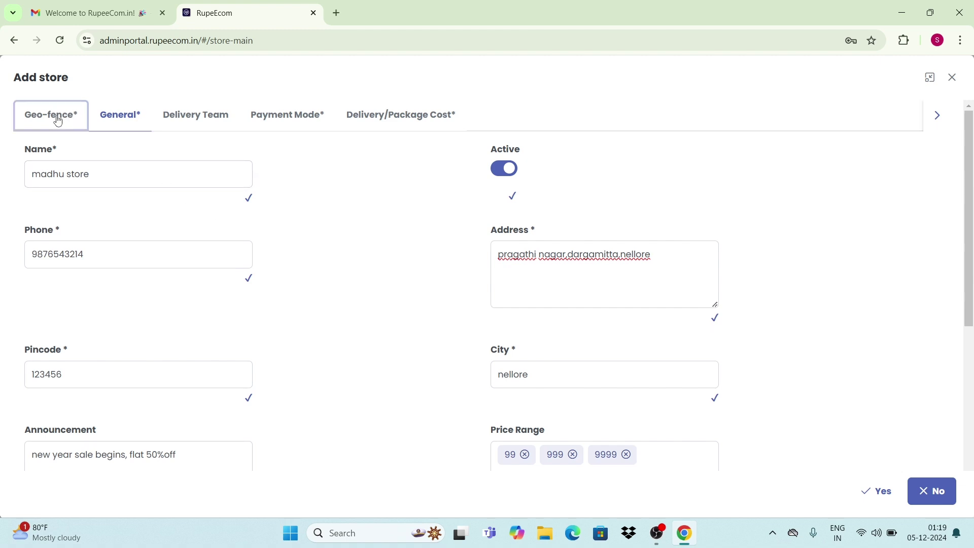
{"action": "left_click", "coordinate": [58, 119]}
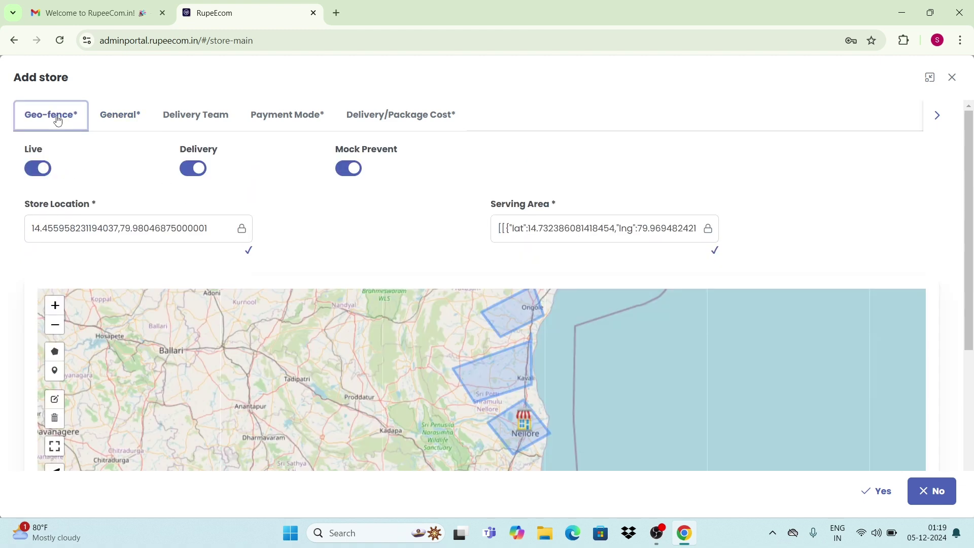
{"action": "left_click", "coordinate": [385, 106]}
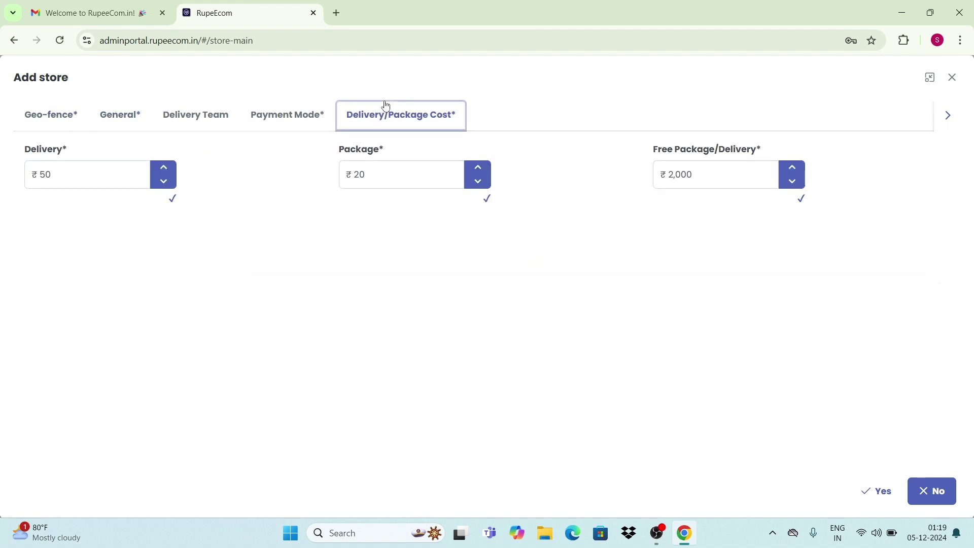
- Confirm with Yes to save the madhu store from the completed Add store form
{"action": "left_click", "coordinate": [867, 498]}
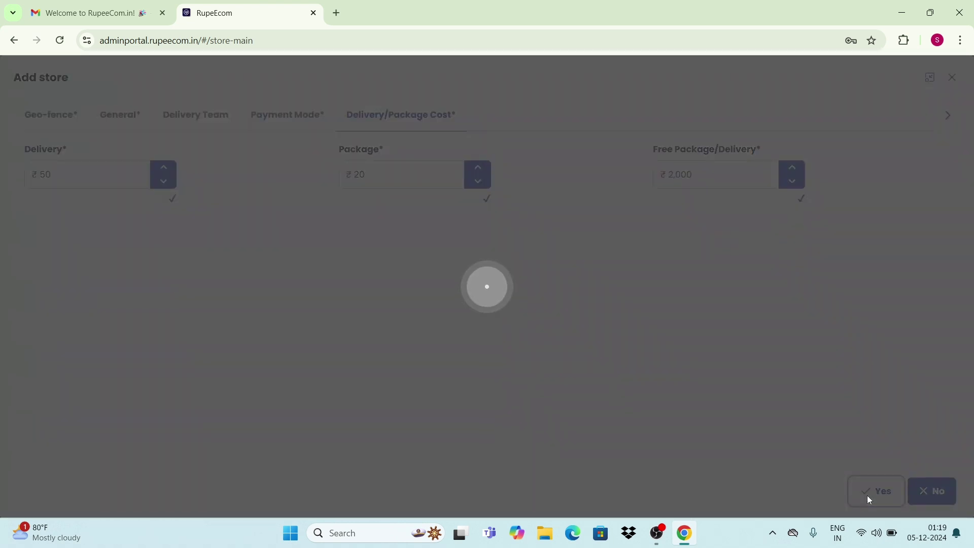